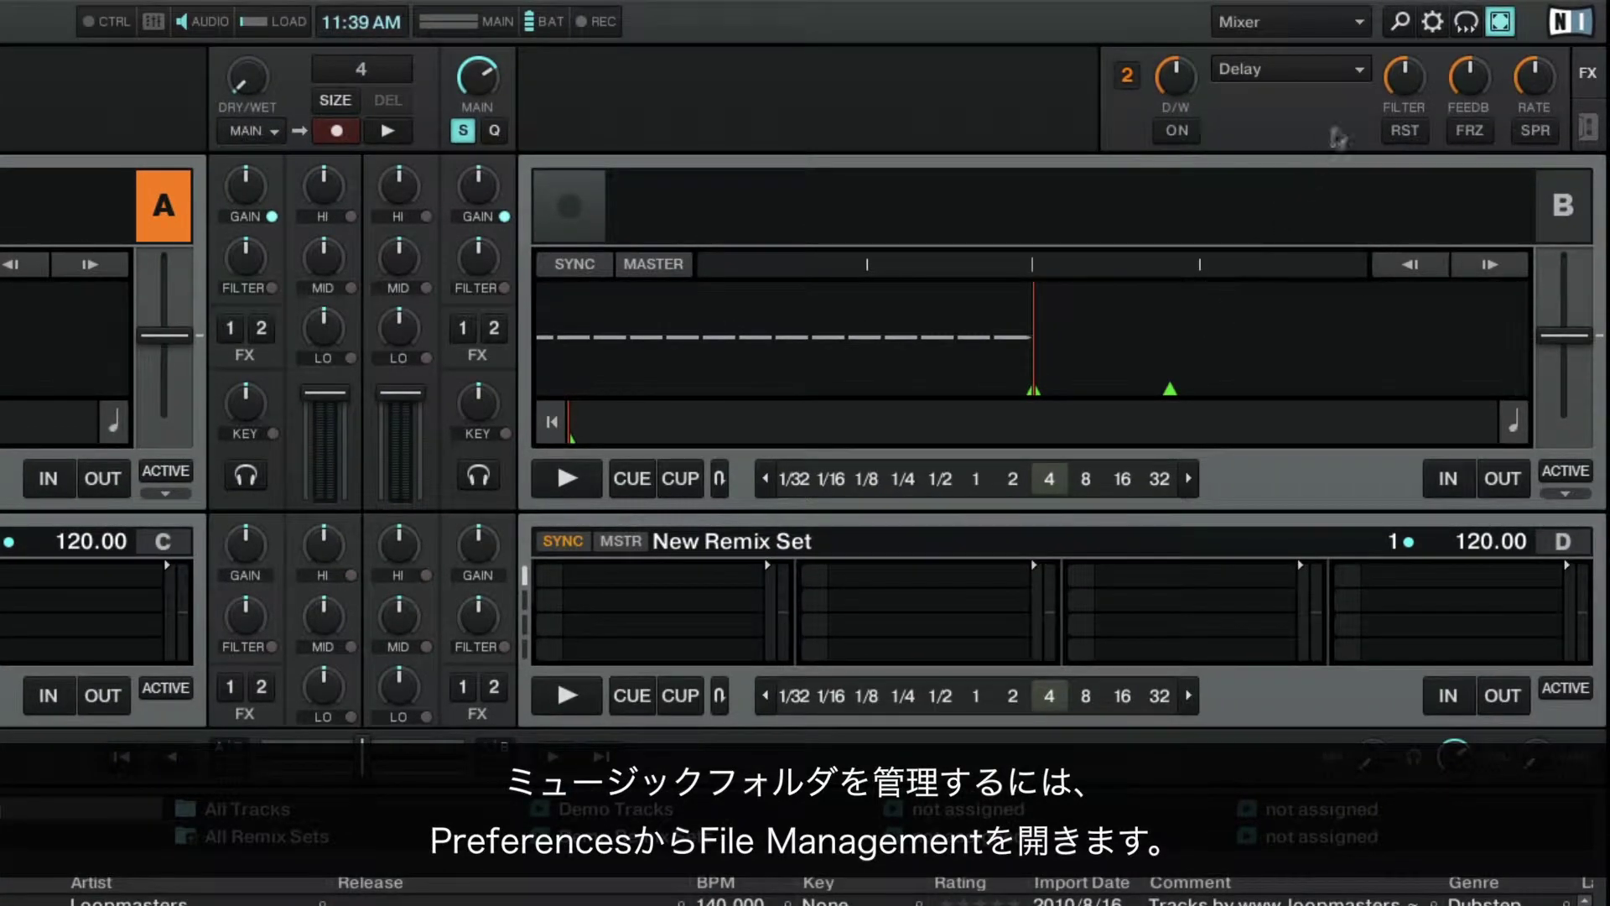
Open Preferences at the File Management page, where the Music Folders list appears.
{"action": "left_click", "coordinate": [1432, 22]}
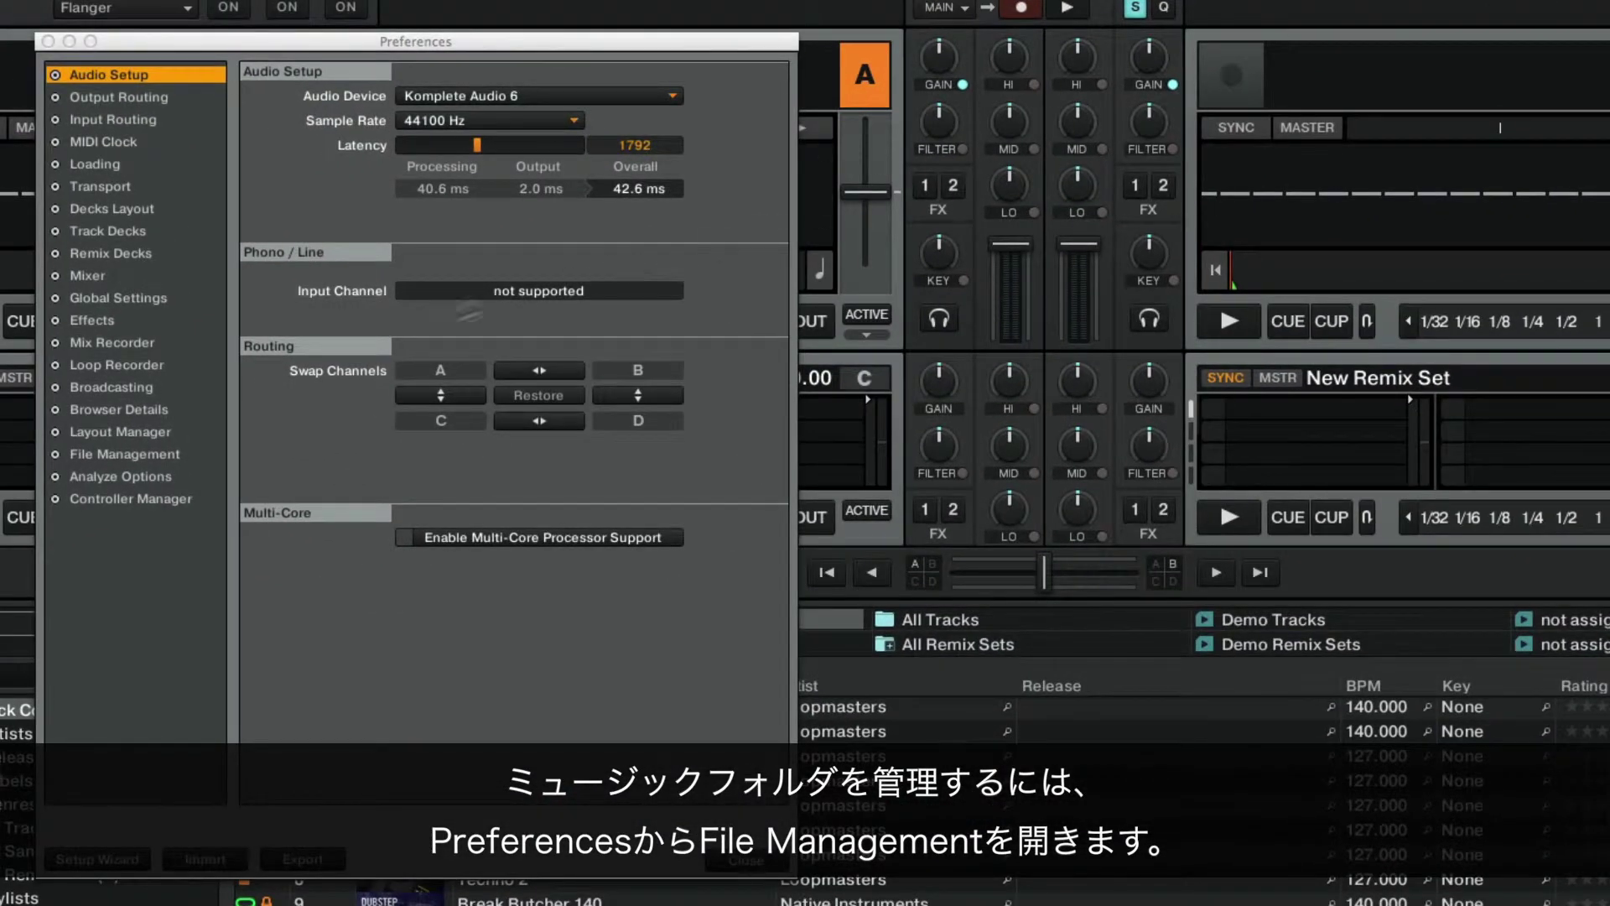
{"action": "left_click", "coordinate": [159, 457]}
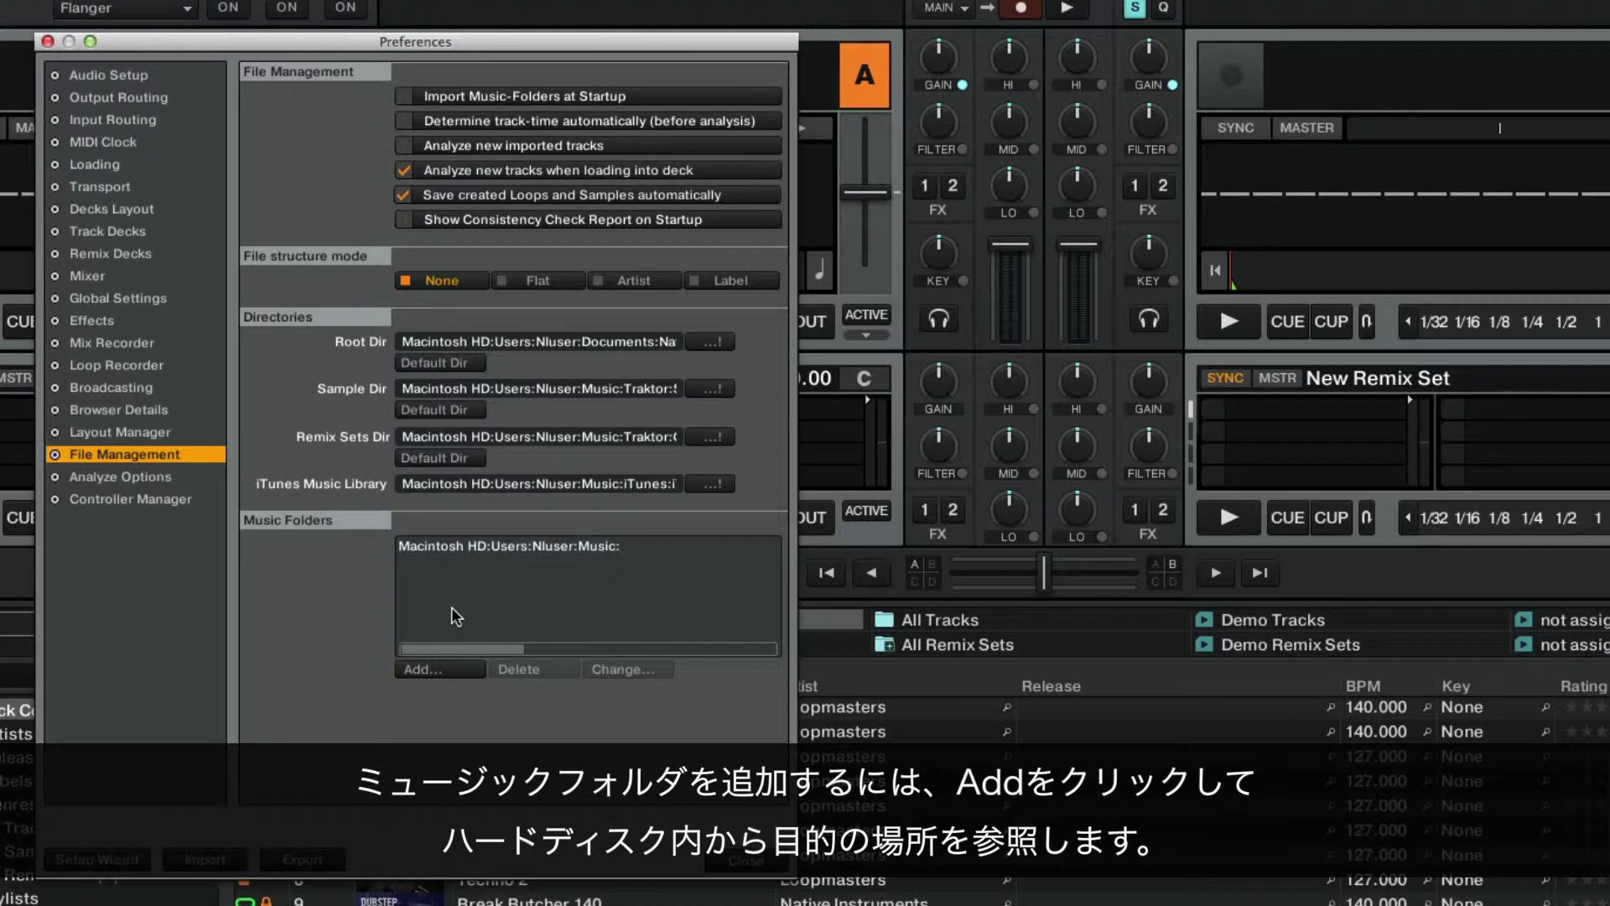
Add the Downloads folders New Music Dec 2014 and New Music Jan 2015 as music folders.
{"action": "left_click", "coordinate": [434, 671]}
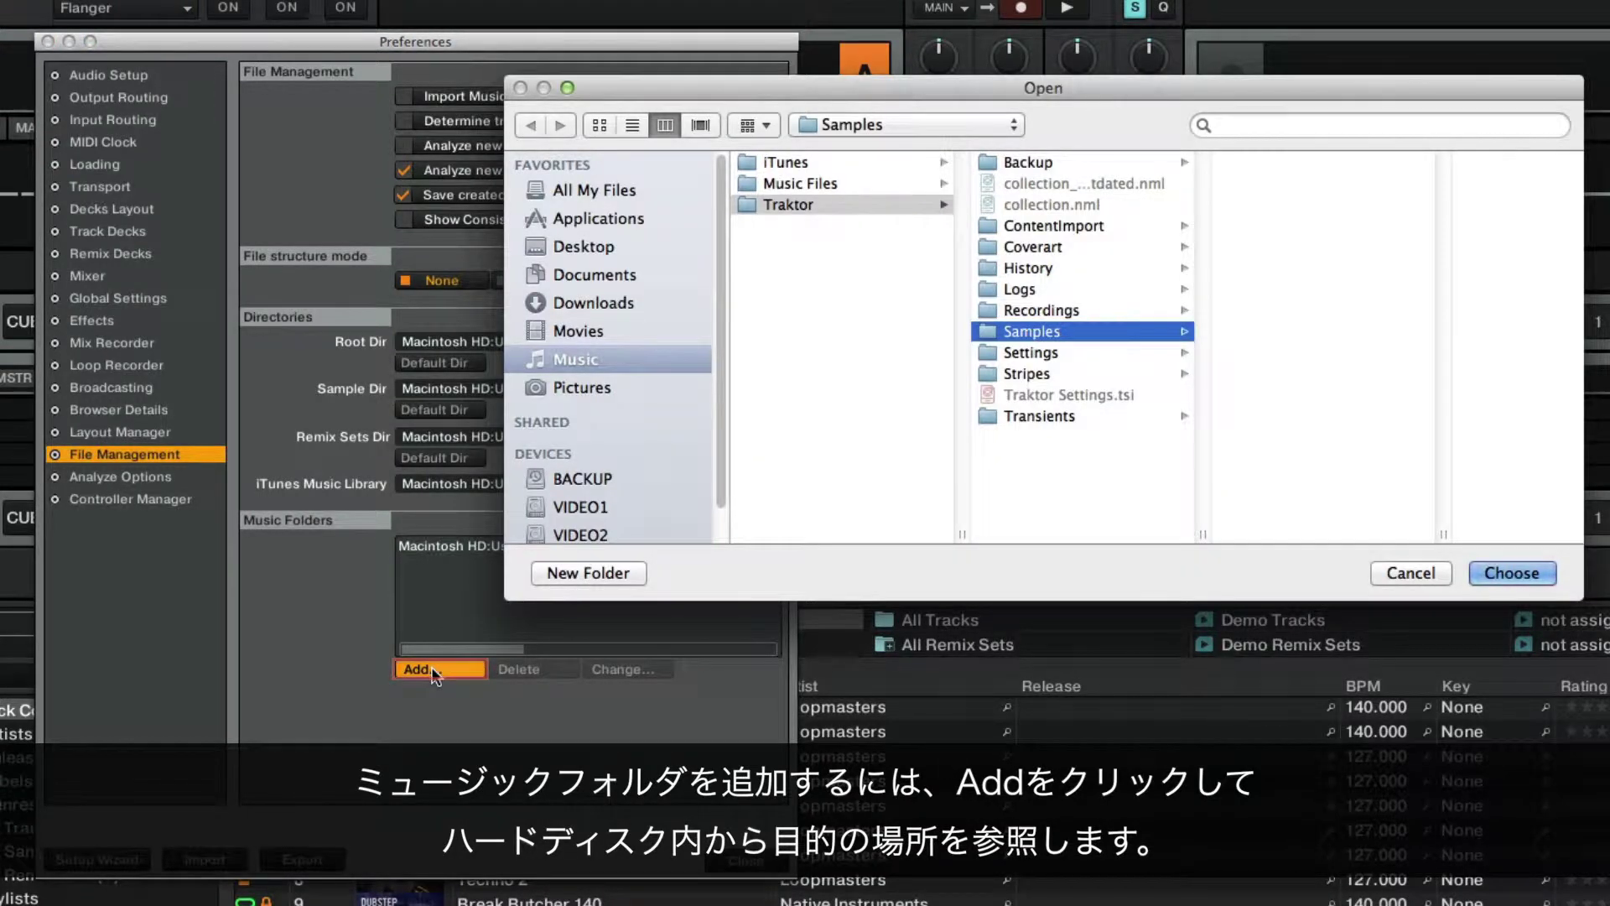
{"action": "left_click", "coordinate": [609, 302]}
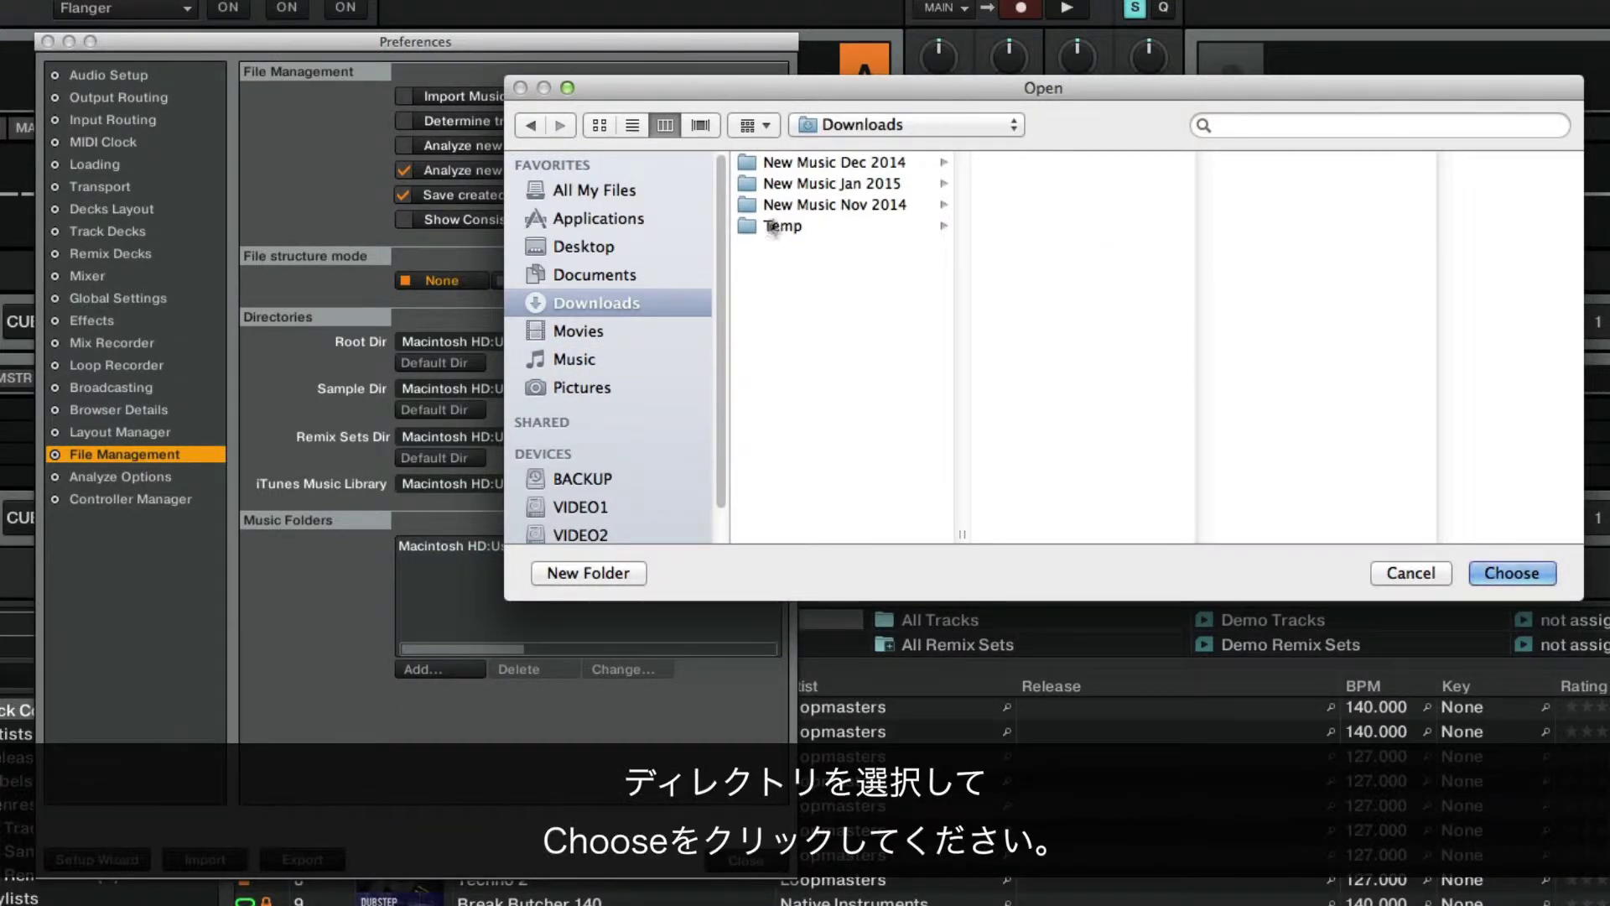
{"action": "left_click", "coordinate": [863, 163]}
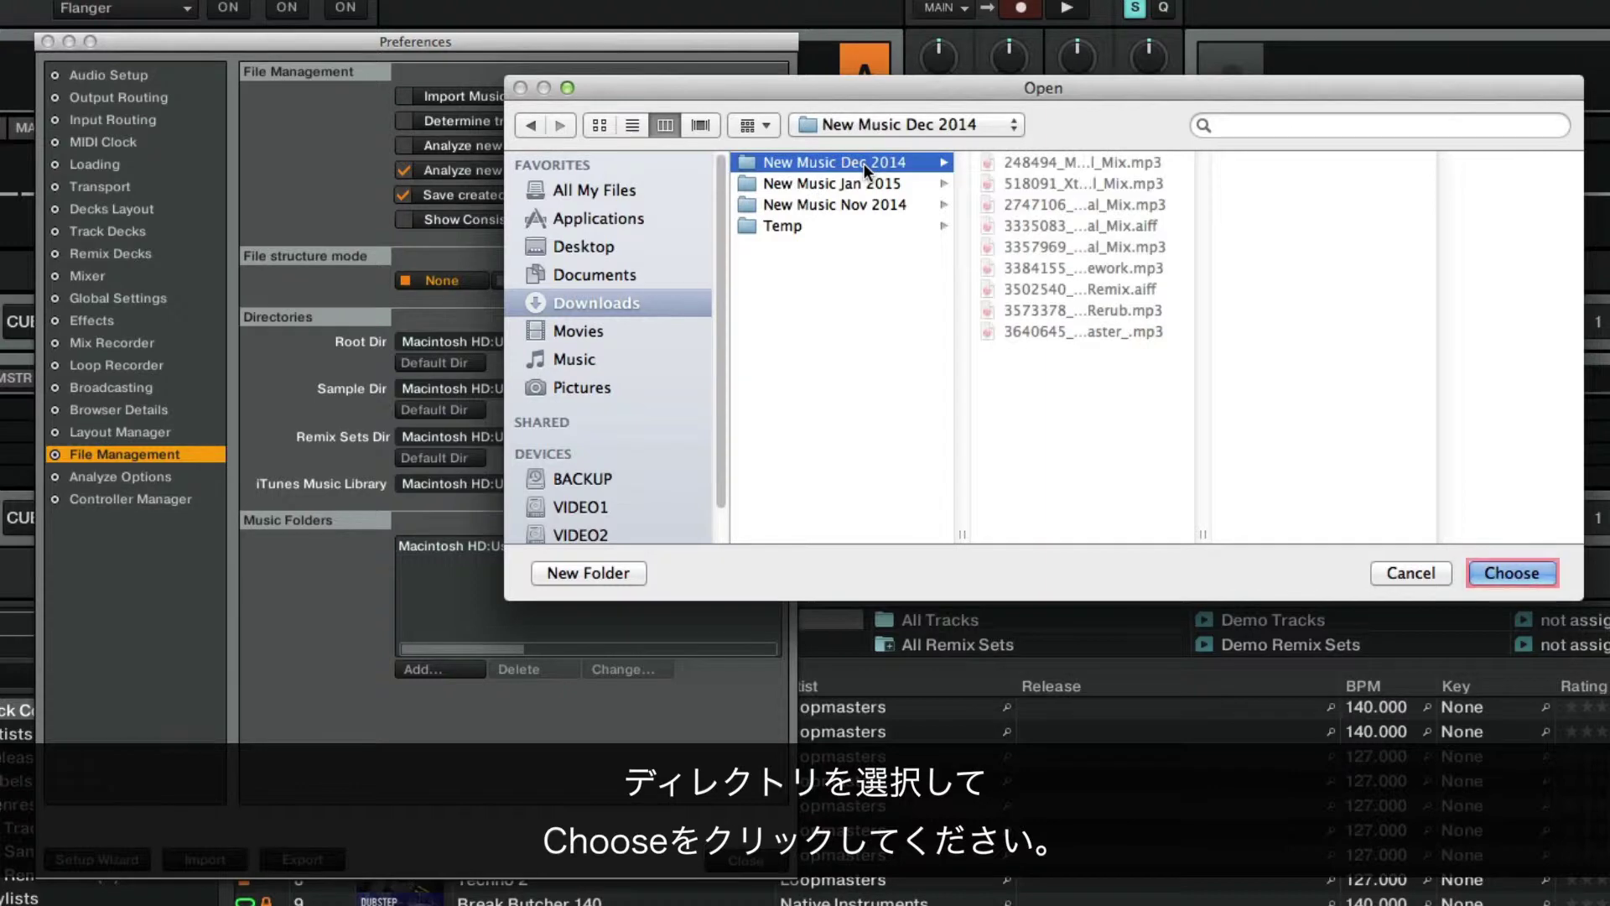
{"action": "left_click", "coordinate": [1472, 572]}
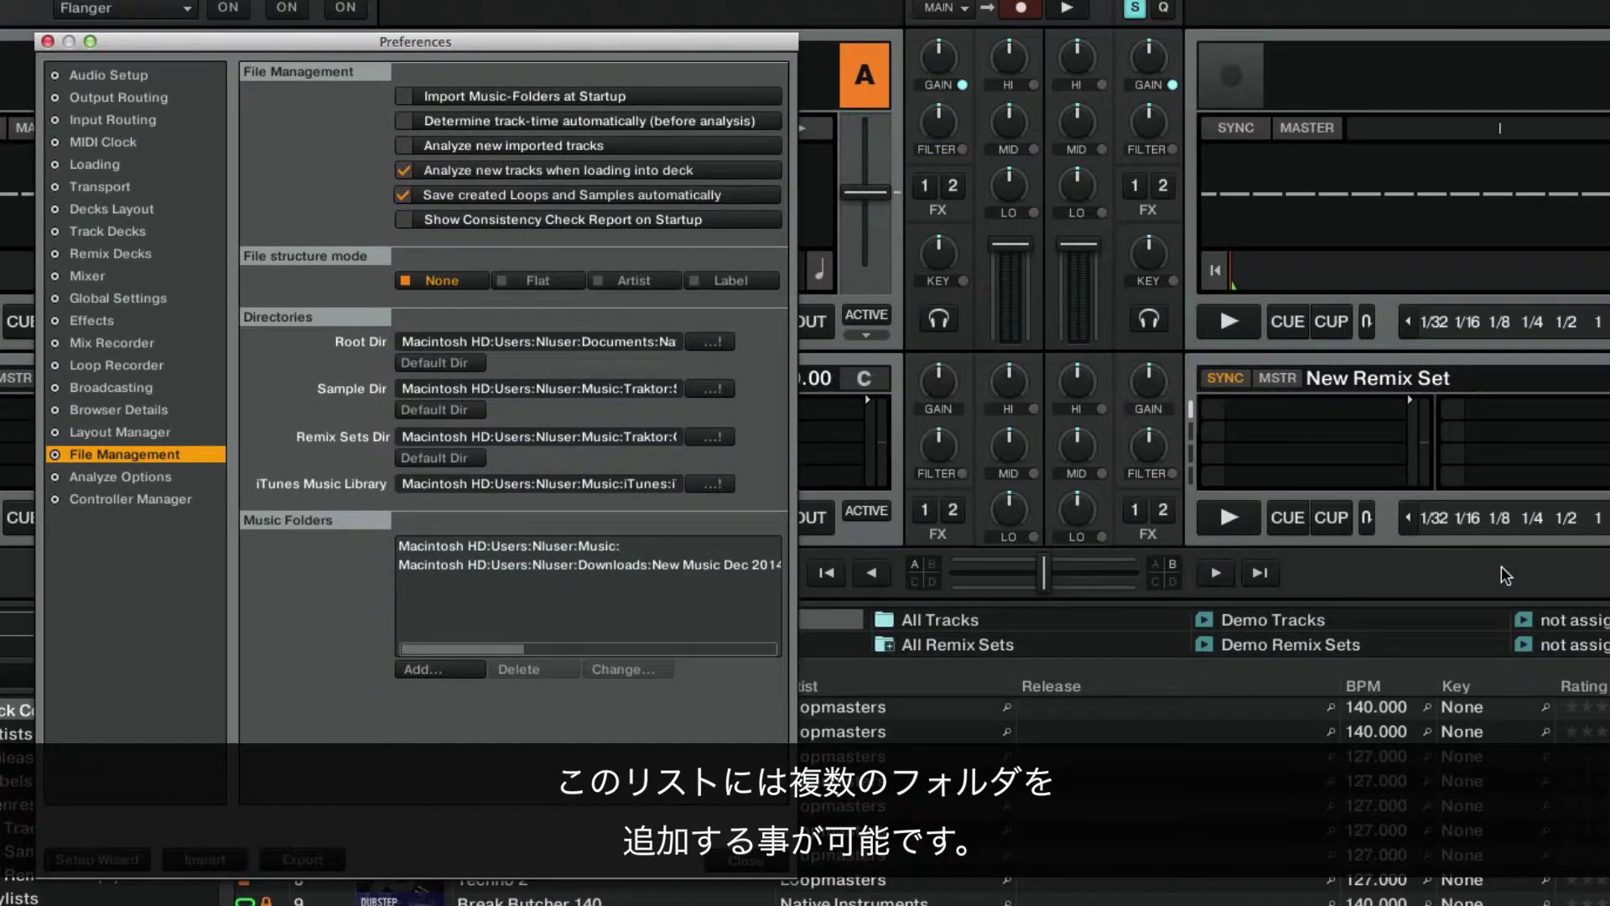
{"action": "left_click", "coordinate": [431, 671]}
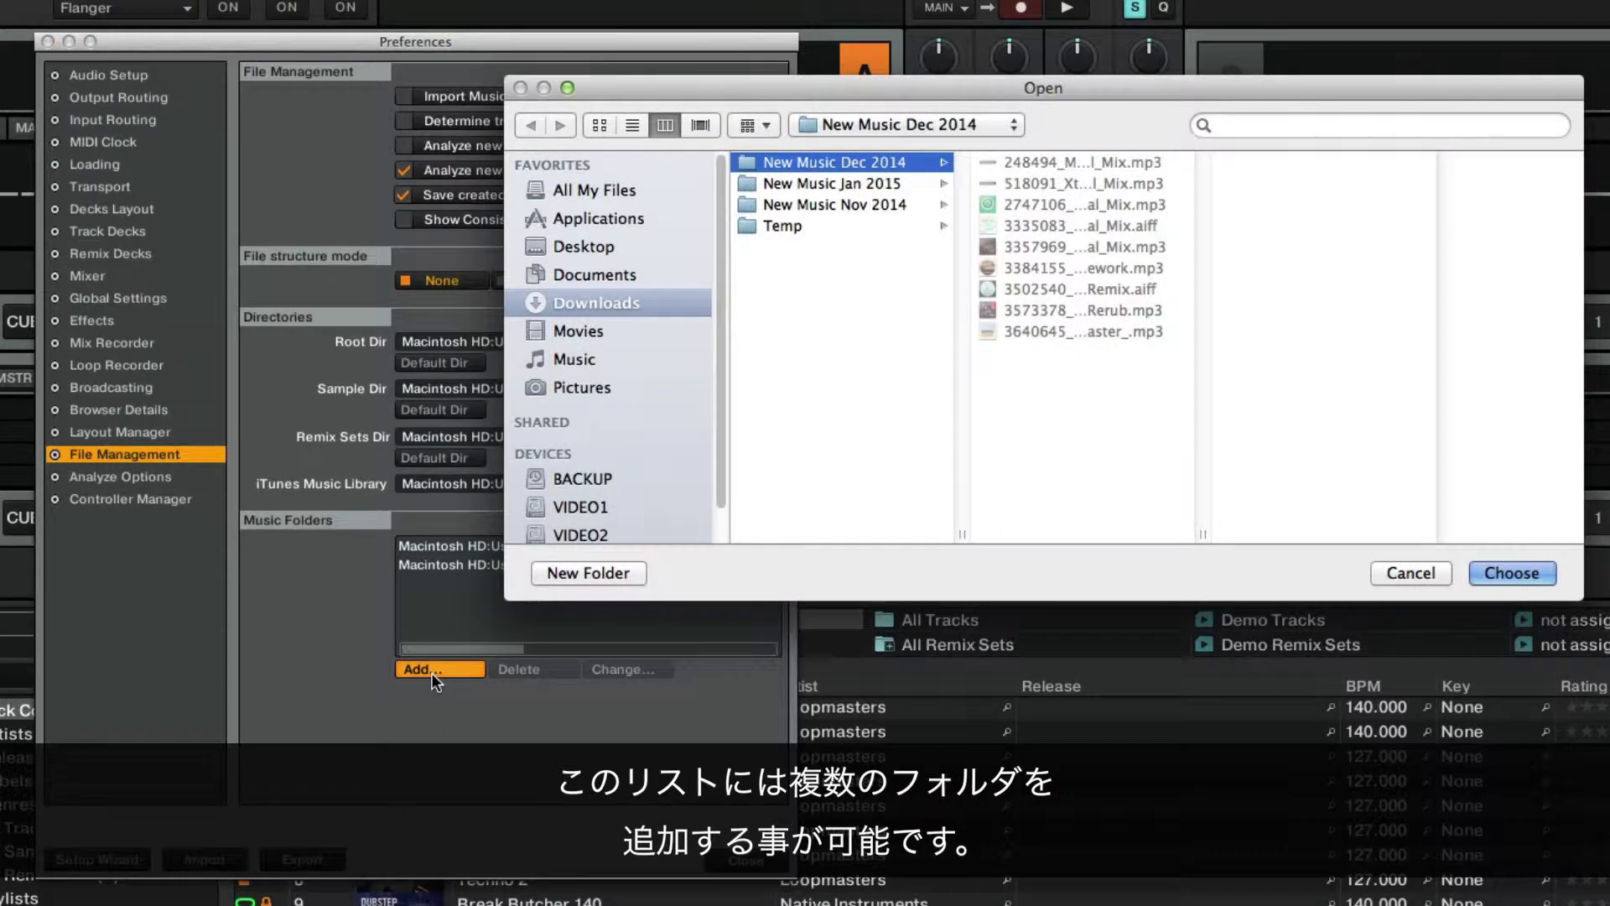
{"action": "left_click", "coordinate": [889, 185]}
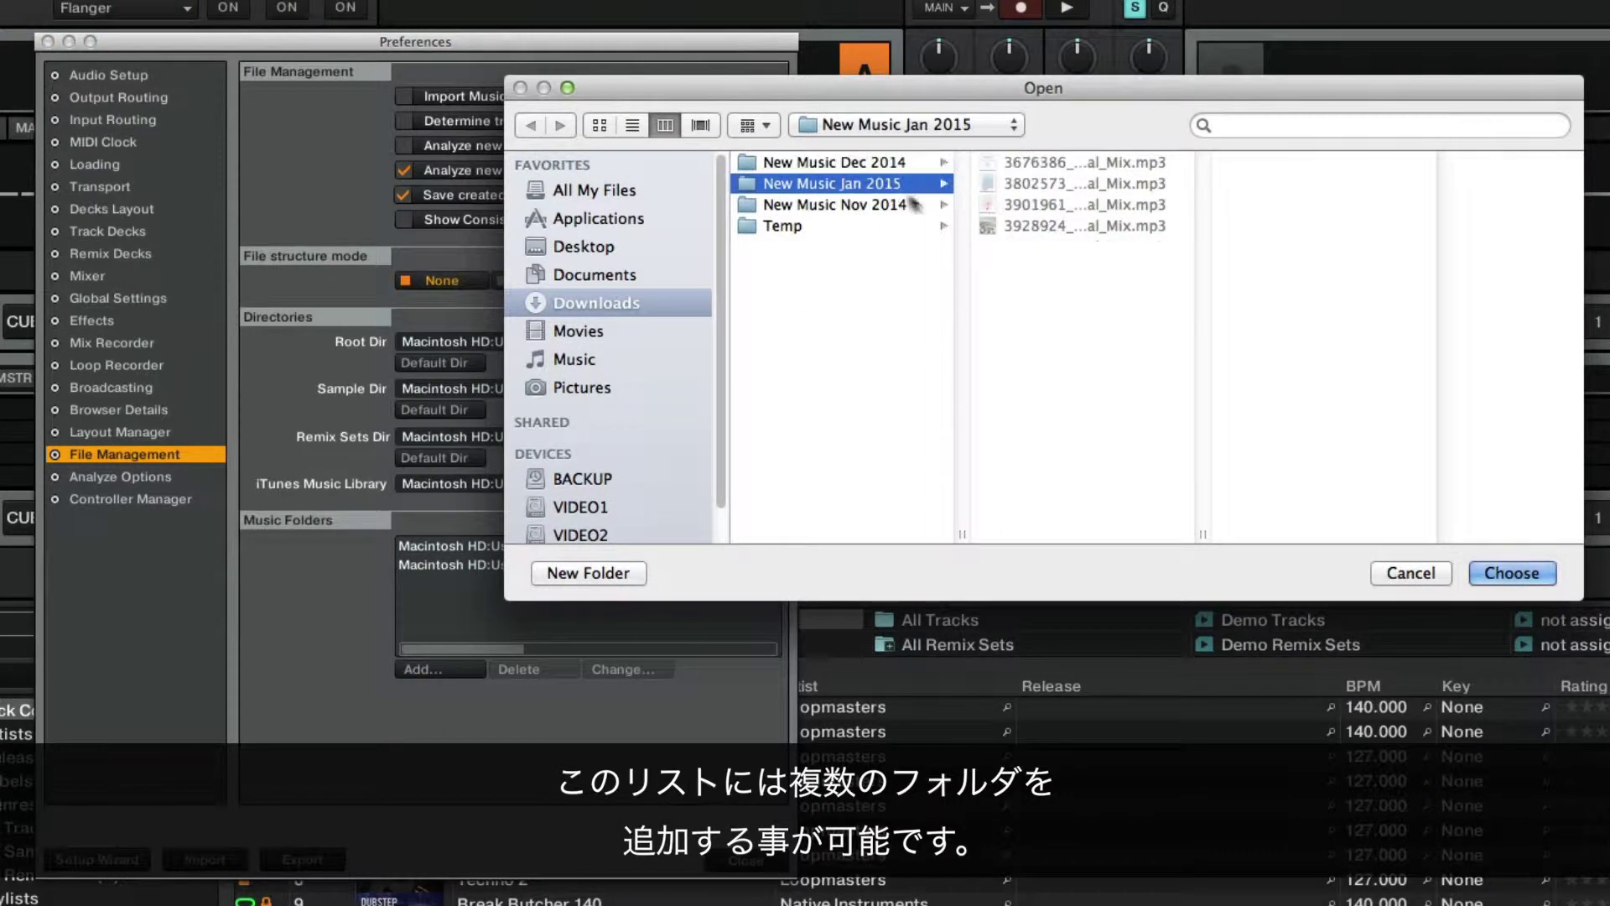
{"action": "left_click", "coordinate": [1496, 572]}
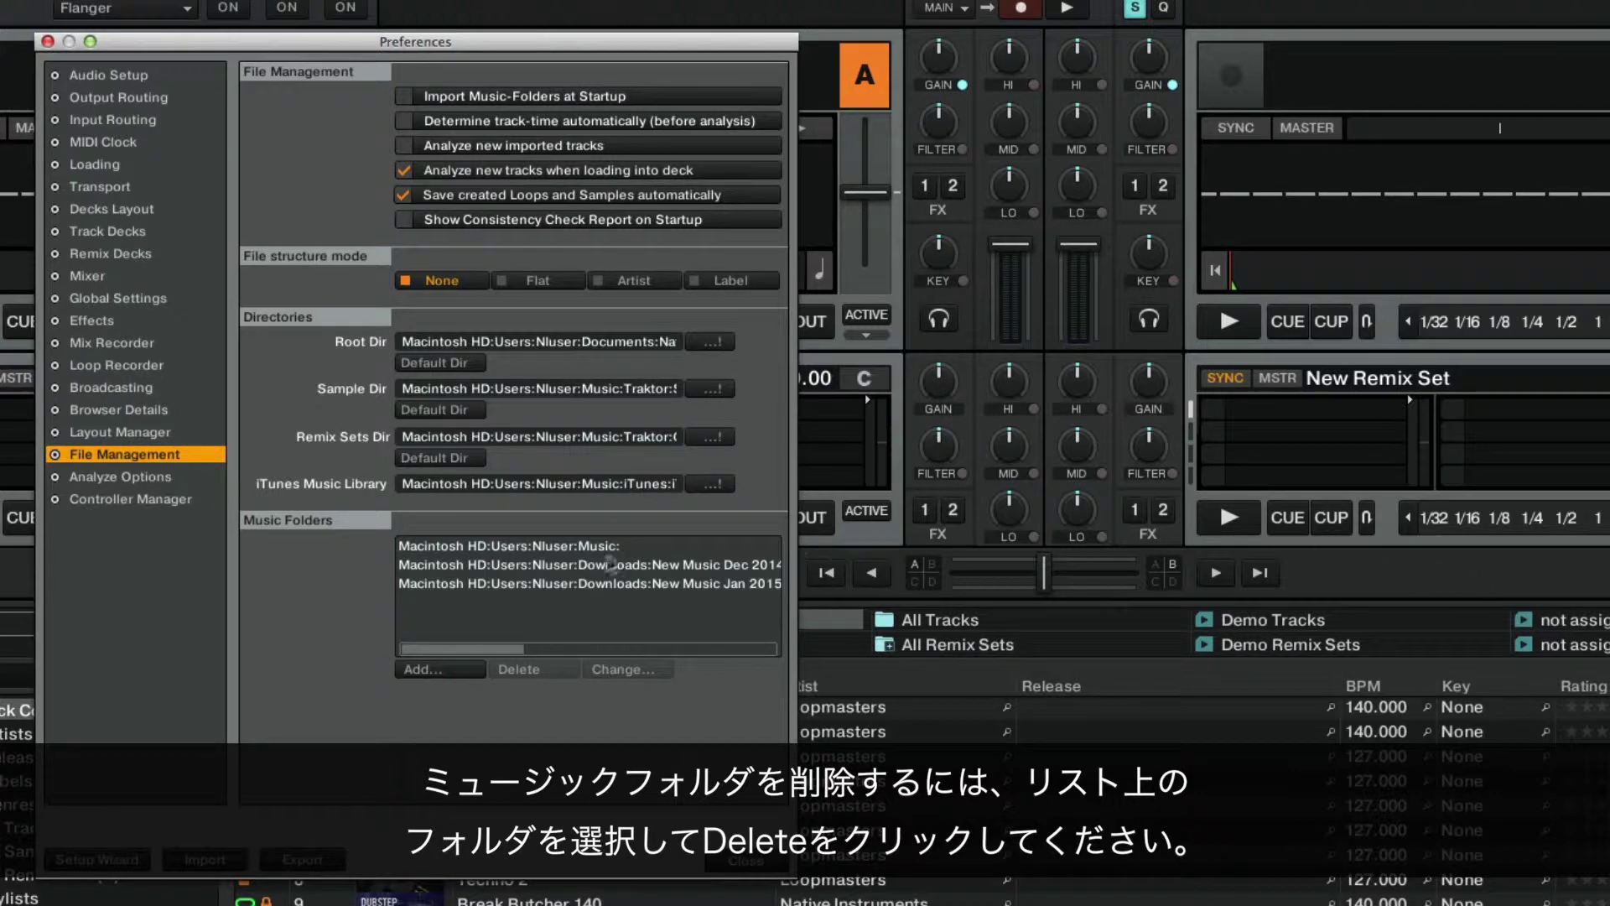
Delete the New Music Jan 2015 entry from the Music Folders list.
{"action": "left_click", "coordinate": [521, 587]}
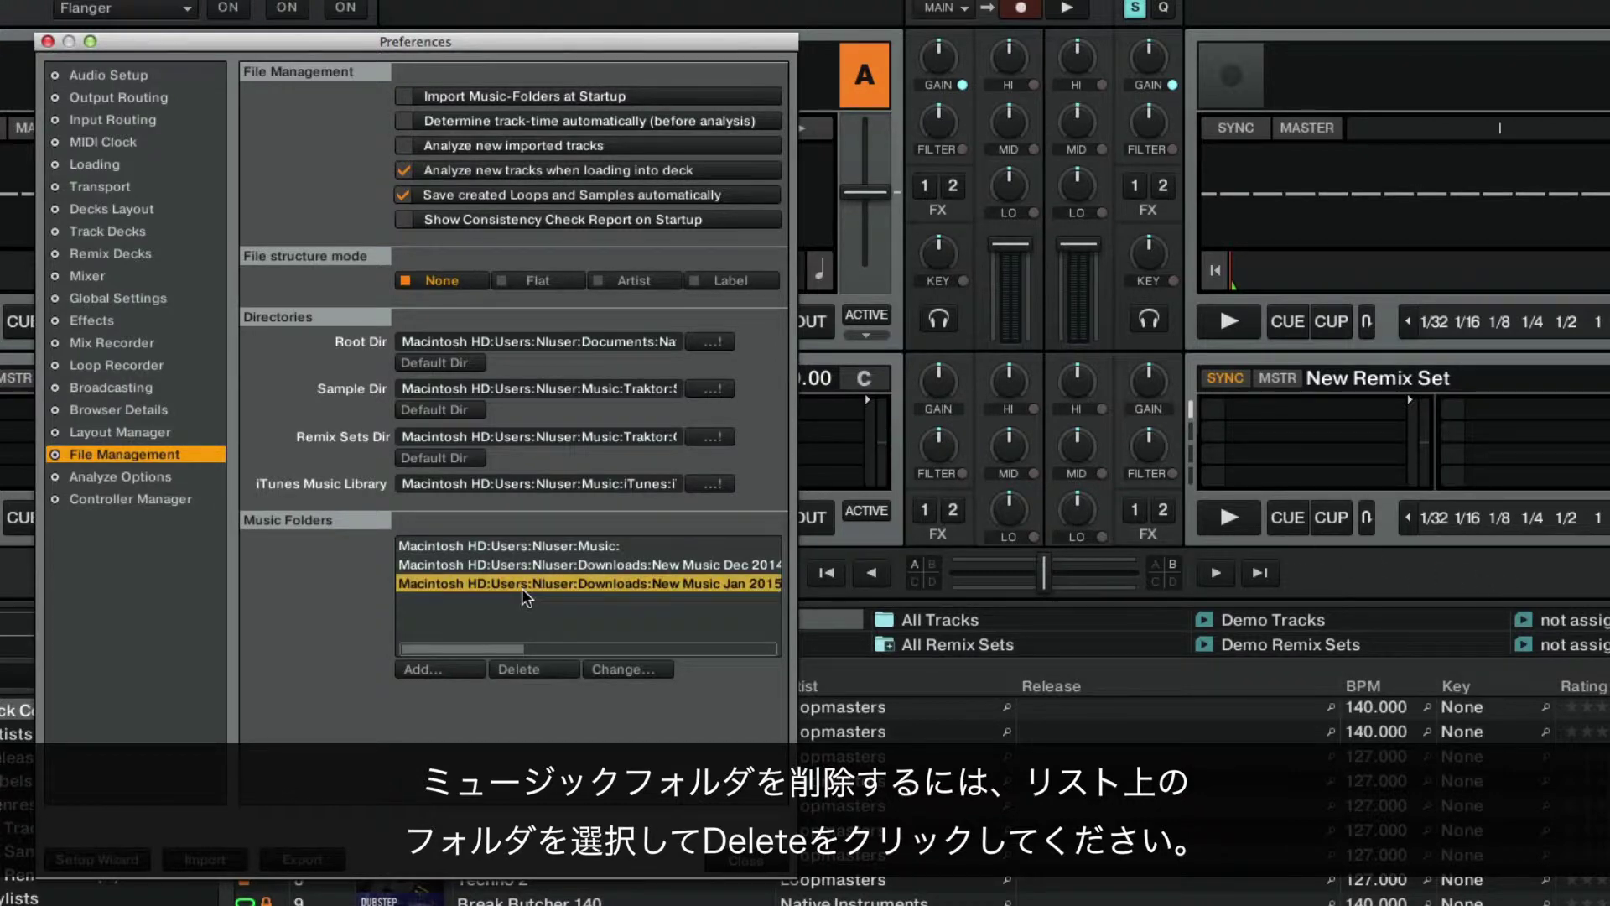
{"action": "left_click", "coordinate": [542, 671]}
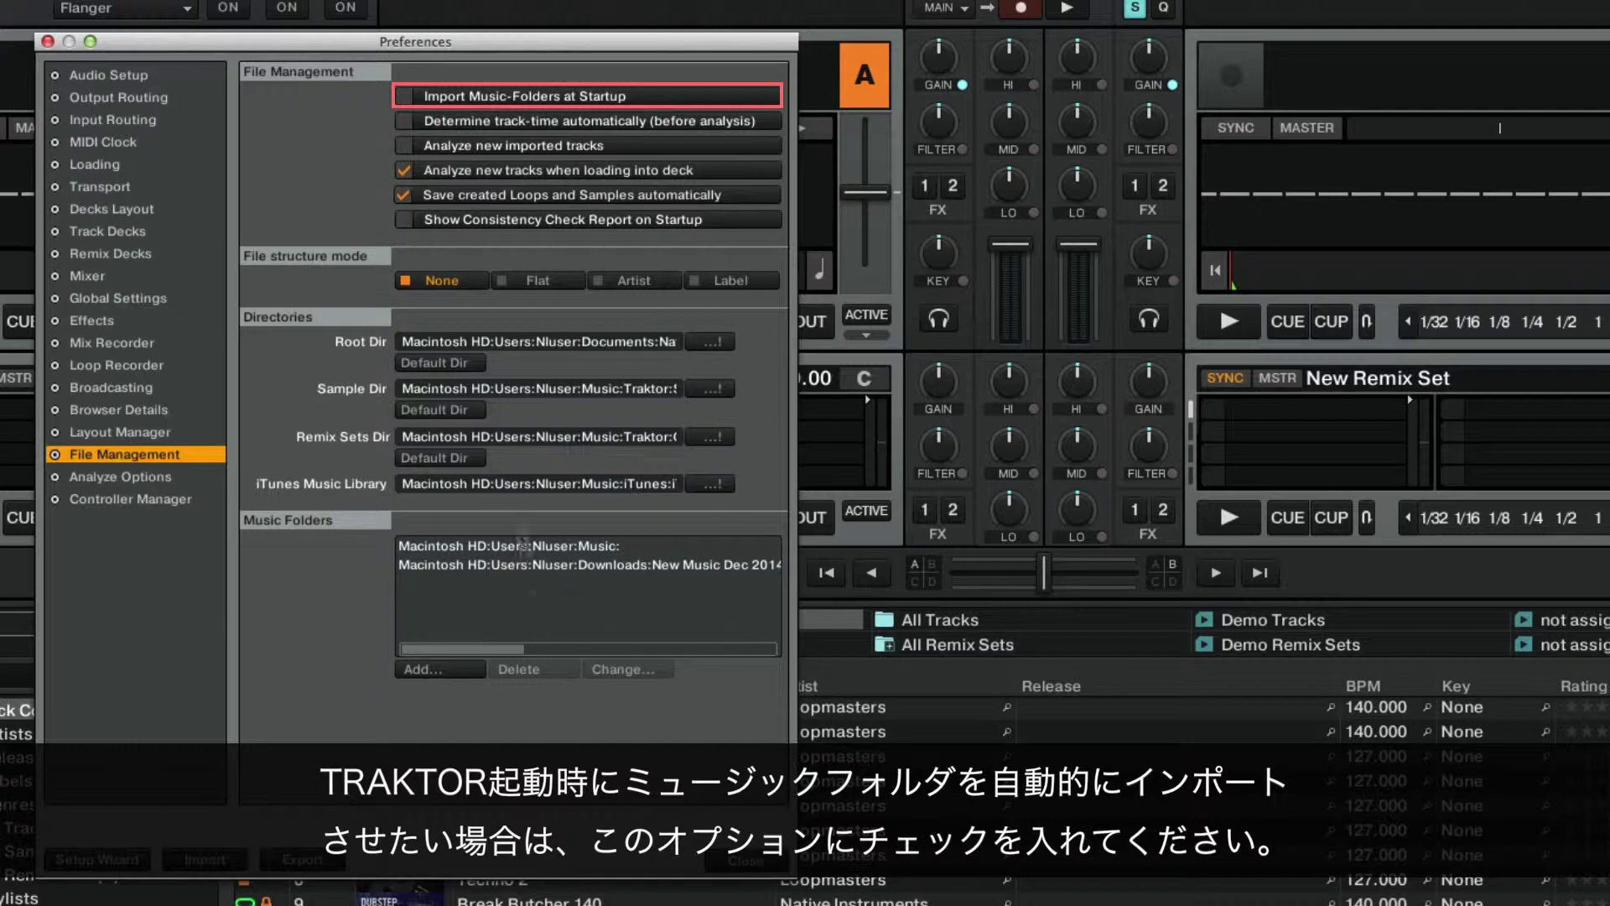
Enable 'Import Music-Folders at Startup' and close the Preferences window.
{"action": "left_click", "coordinate": [408, 96]}
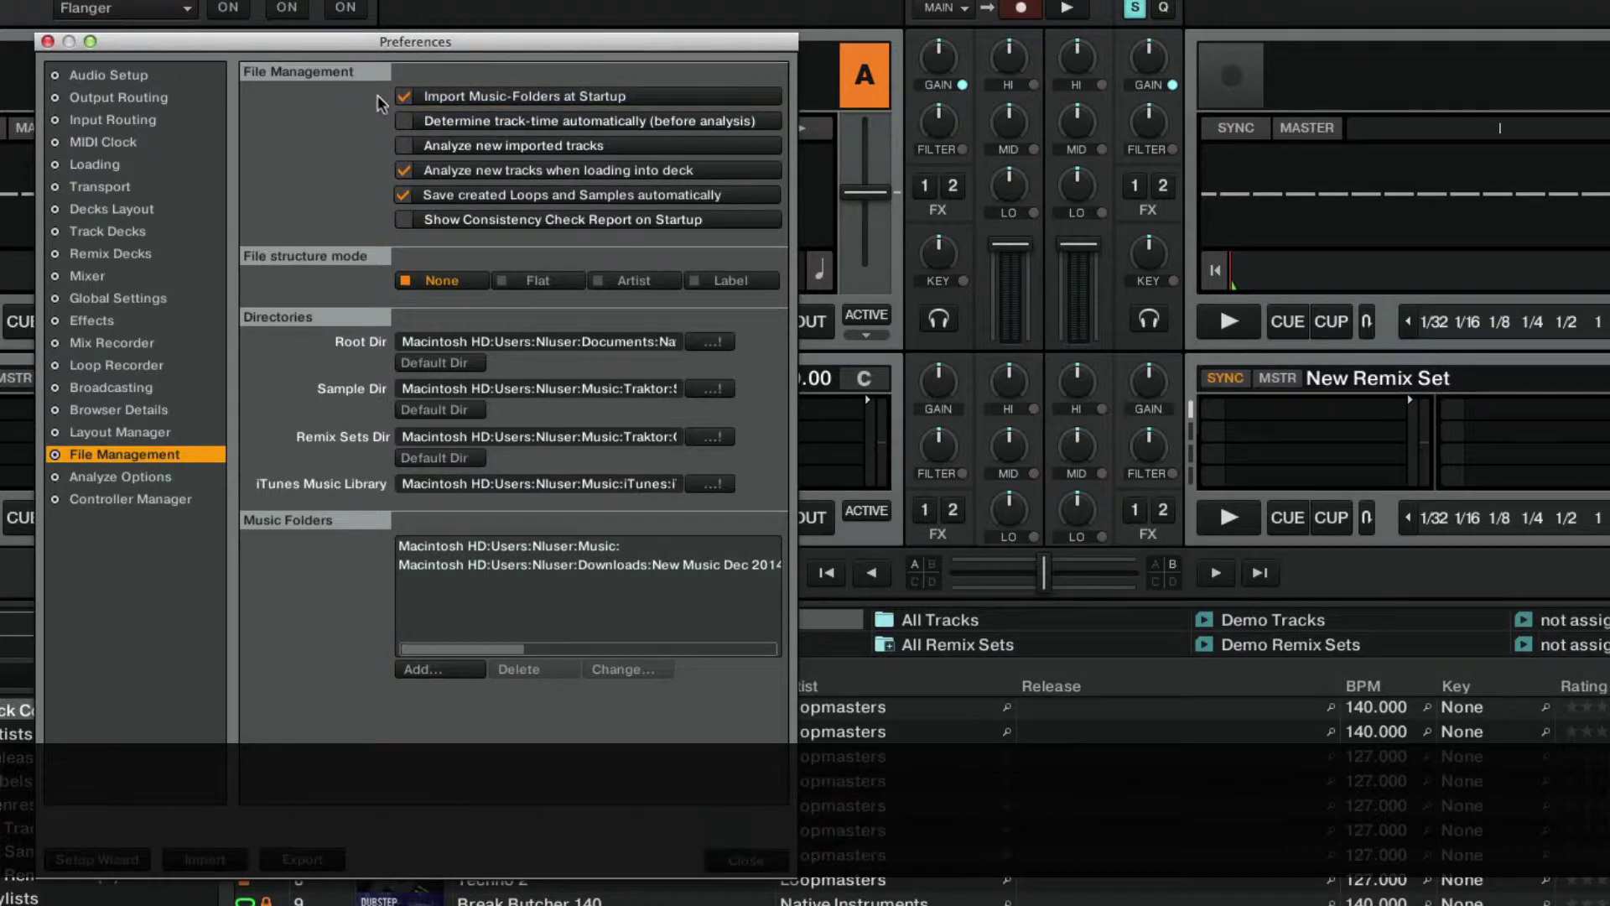
{"action": "left_click", "coordinate": [749, 859]}
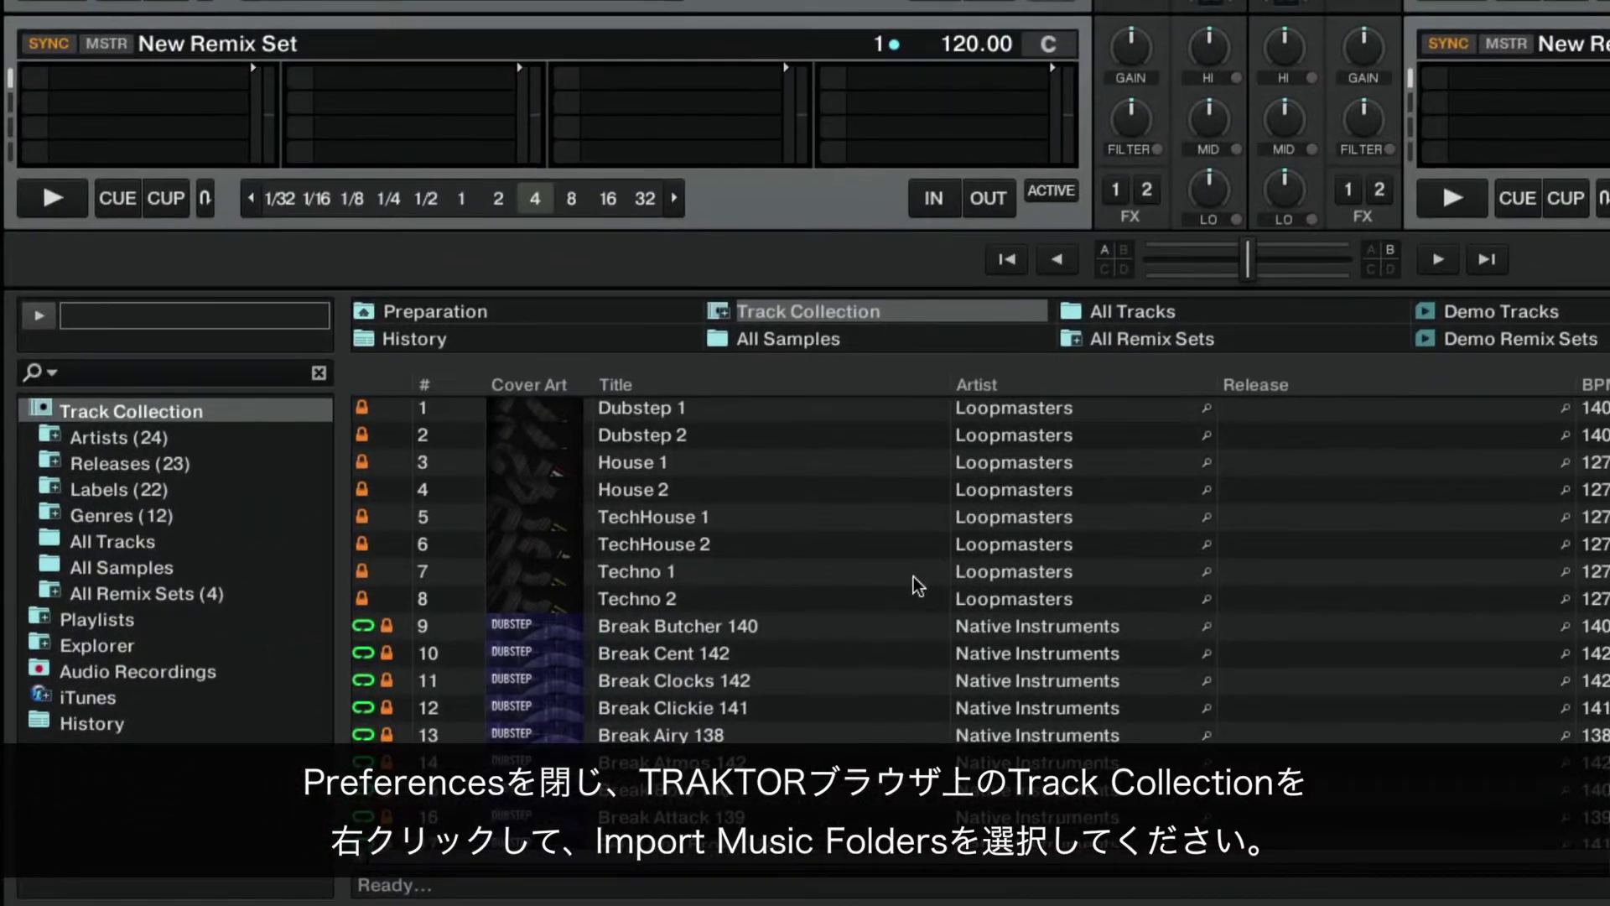
Run Import Music Folders from the Track Collection's context menu.
{"action": "right_click", "coordinate": [151, 406]}
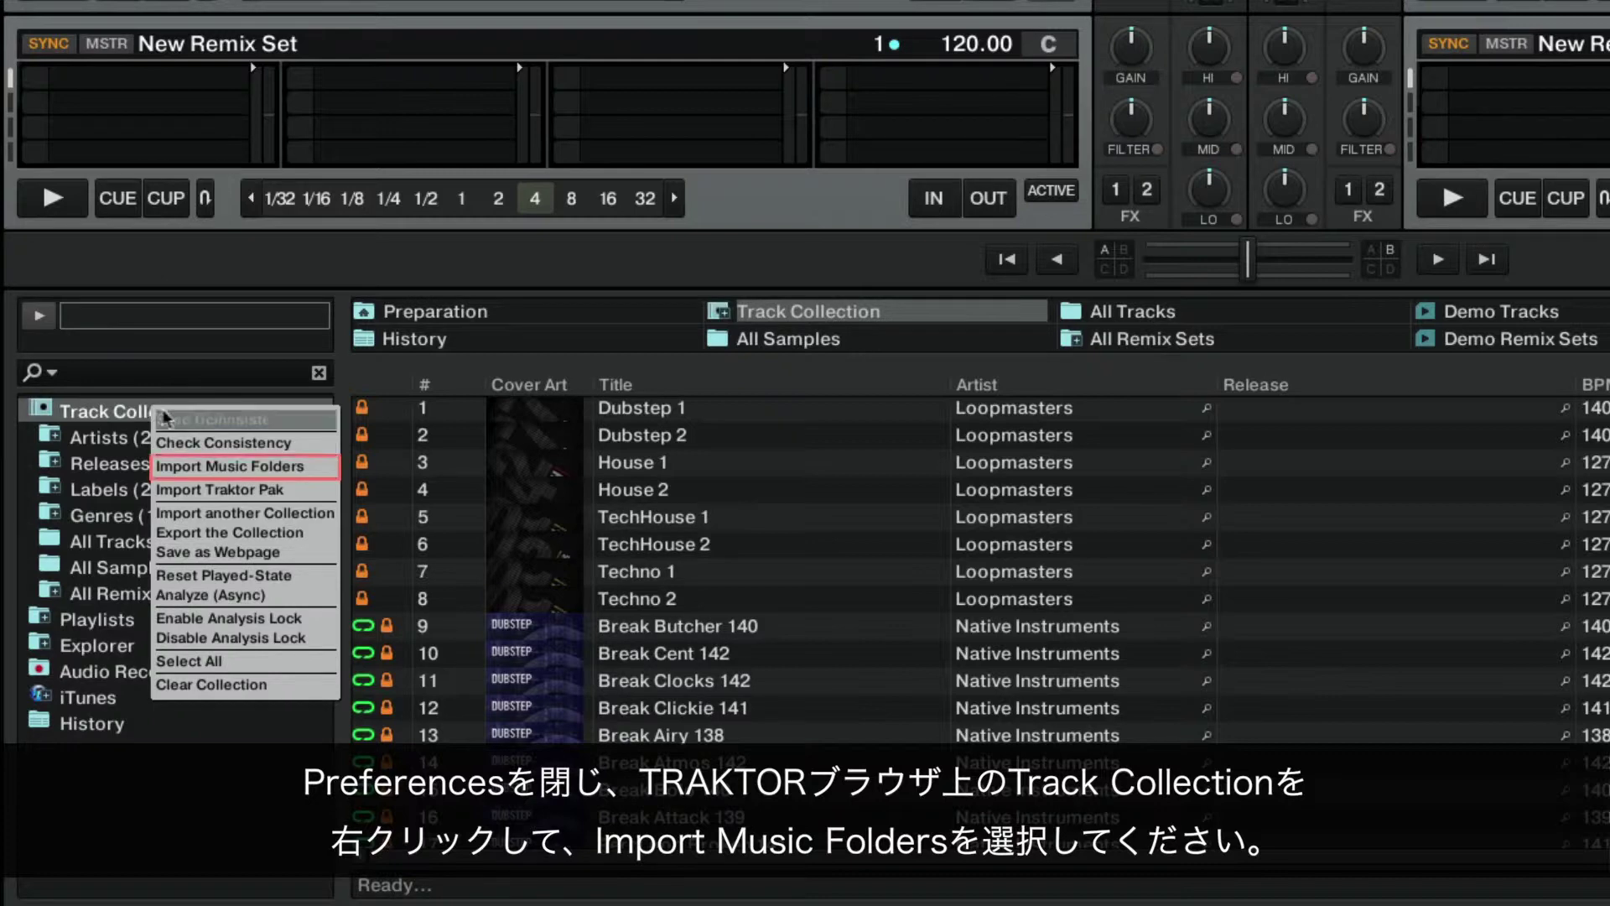
{"action": "left_click", "coordinate": [225, 466]}
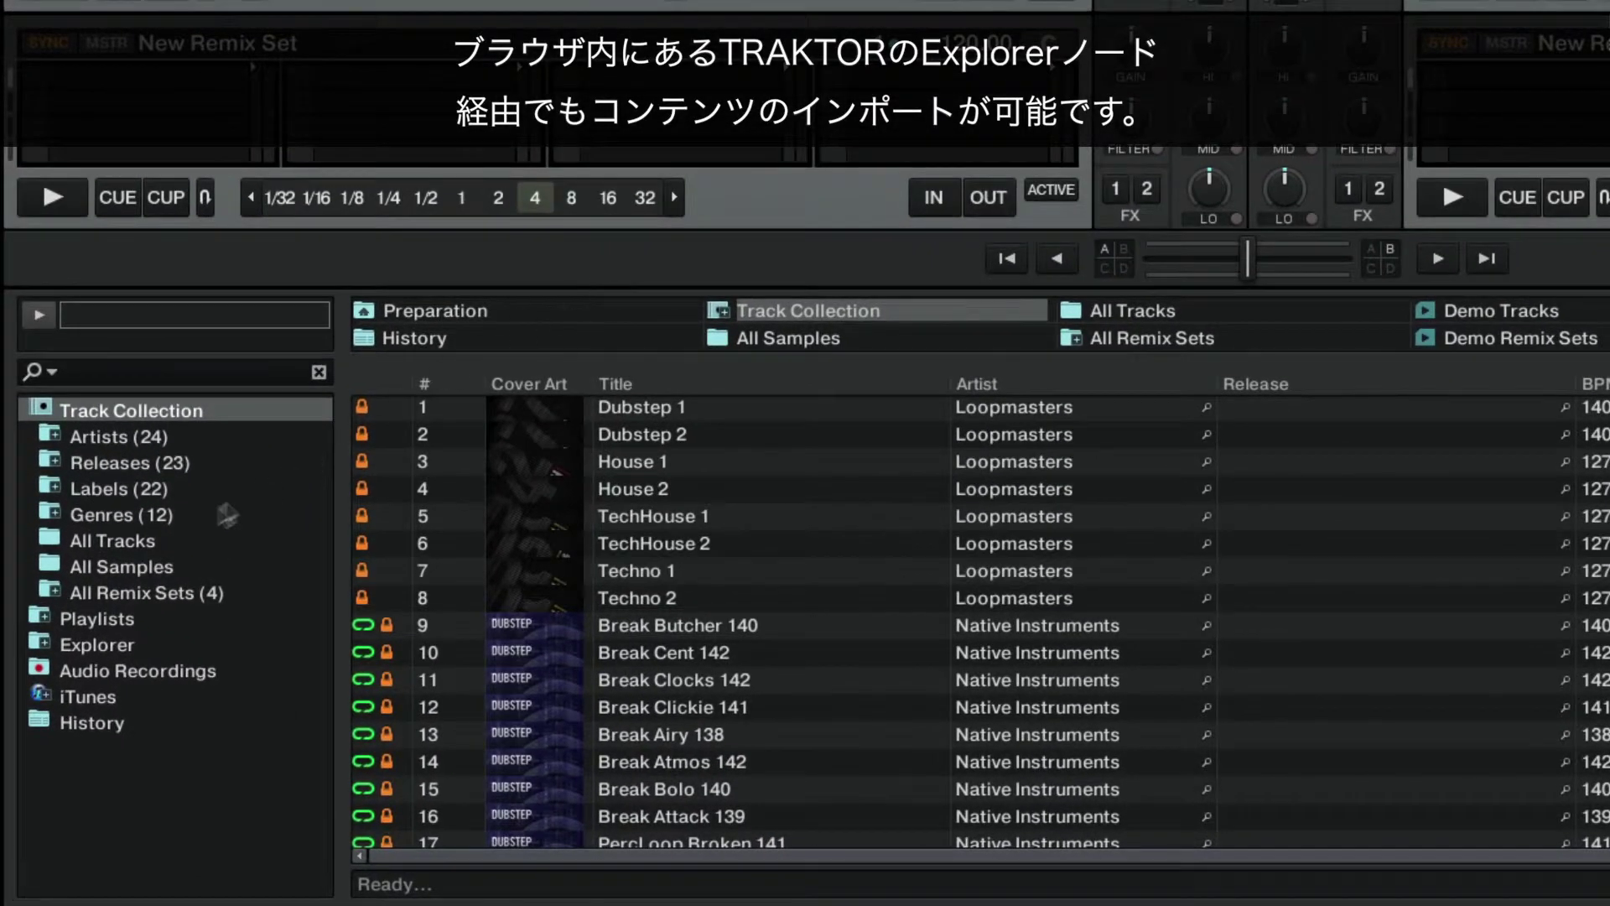
In Explorer, expand Home > Downloads and select the New Music Jan 2015 folder.
{"action": "left_click", "coordinate": [43, 646]}
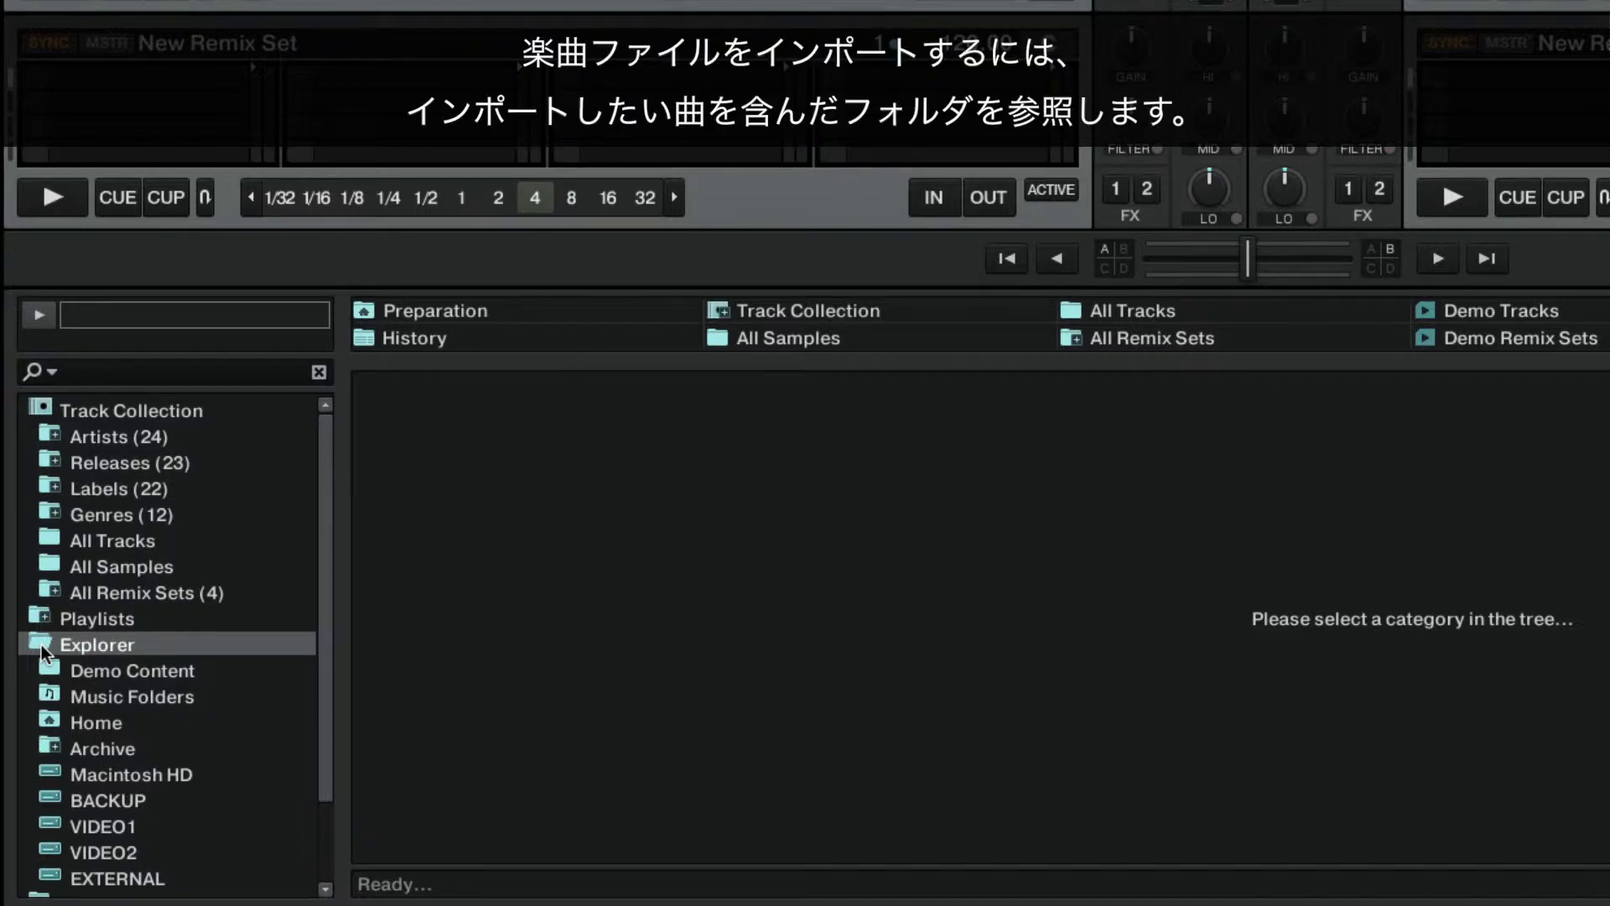
{"action": "left_click", "coordinate": [51, 722]}
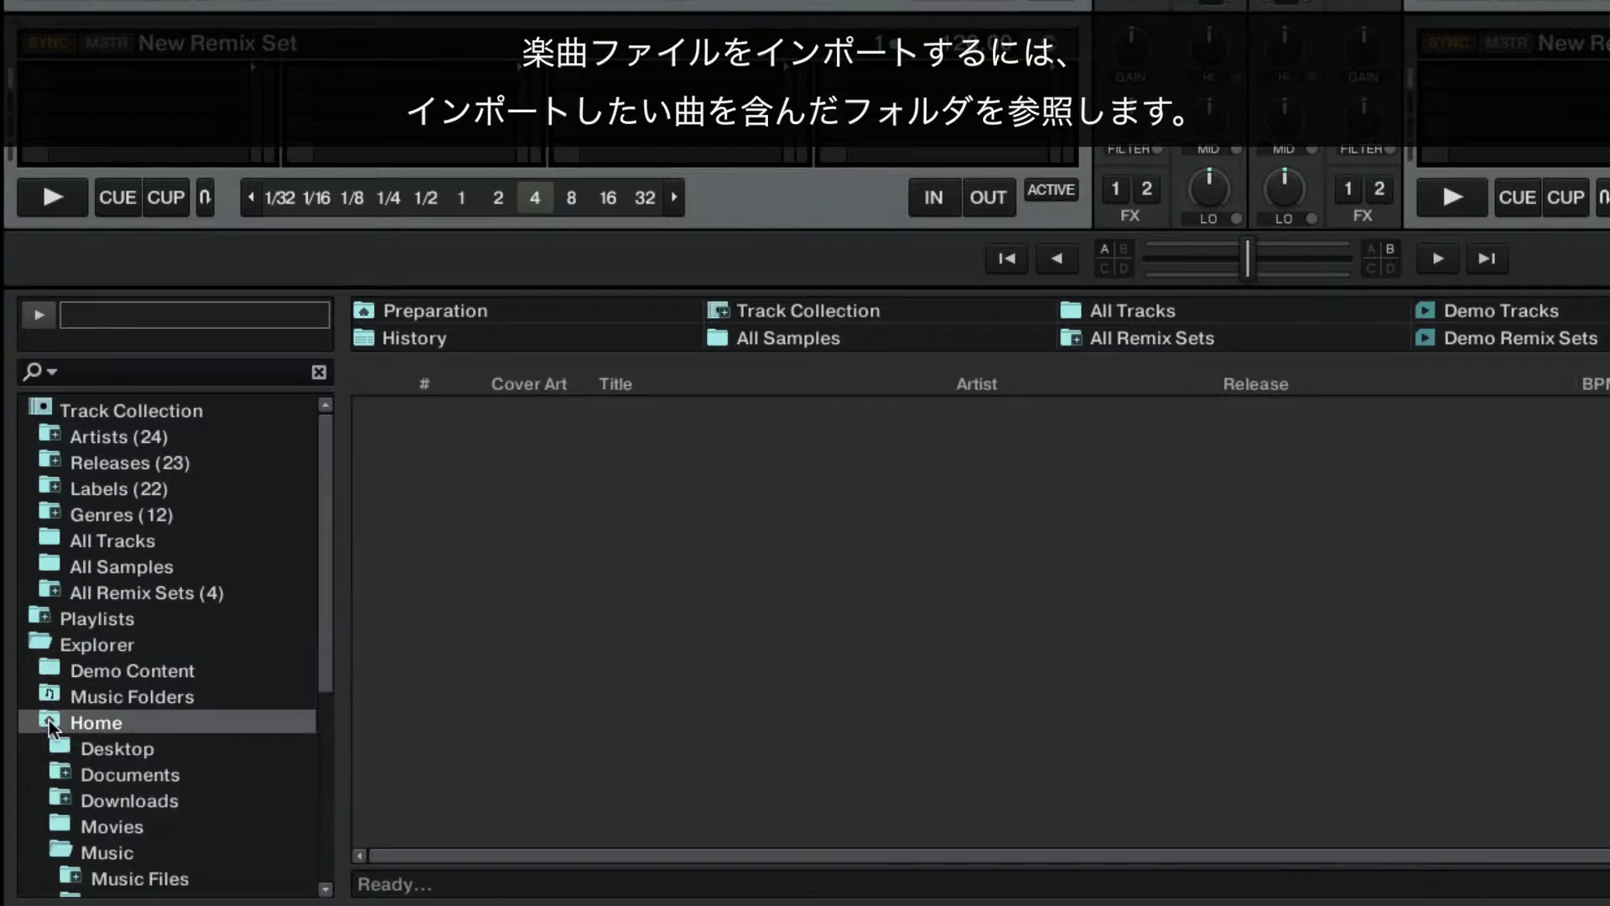
{"action": "left_click", "coordinate": [50, 800]}
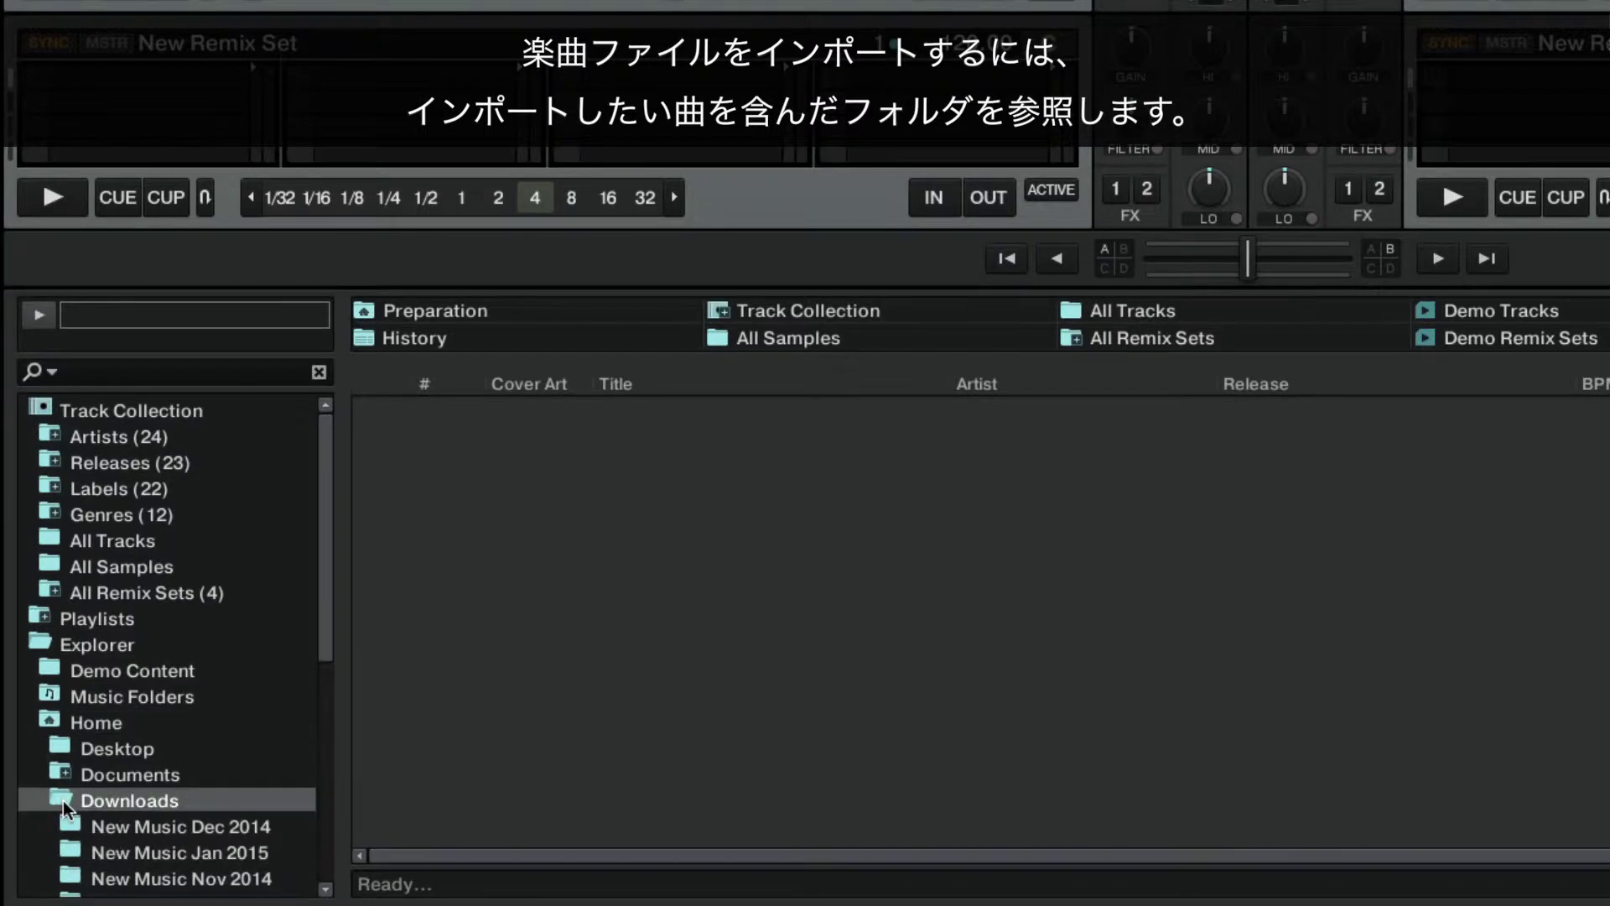
{"action": "left_click", "coordinate": [215, 855]}
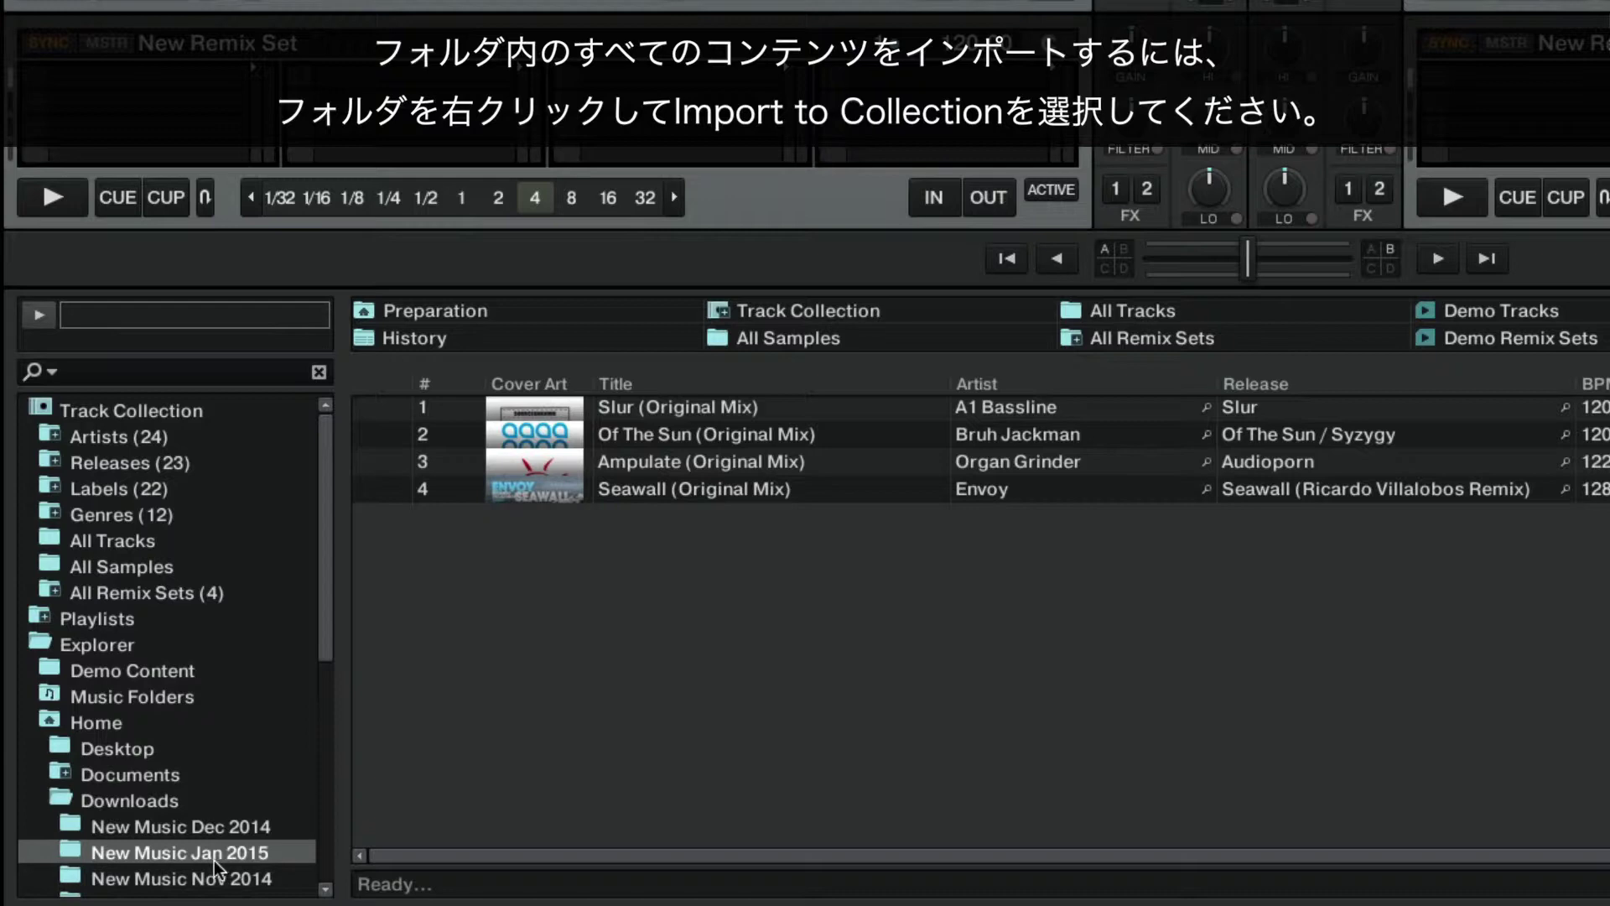
Use Import to Collection on the New Music Jan 2015 folder's context menu.
{"action": "right_click", "coordinate": [214, 860]}
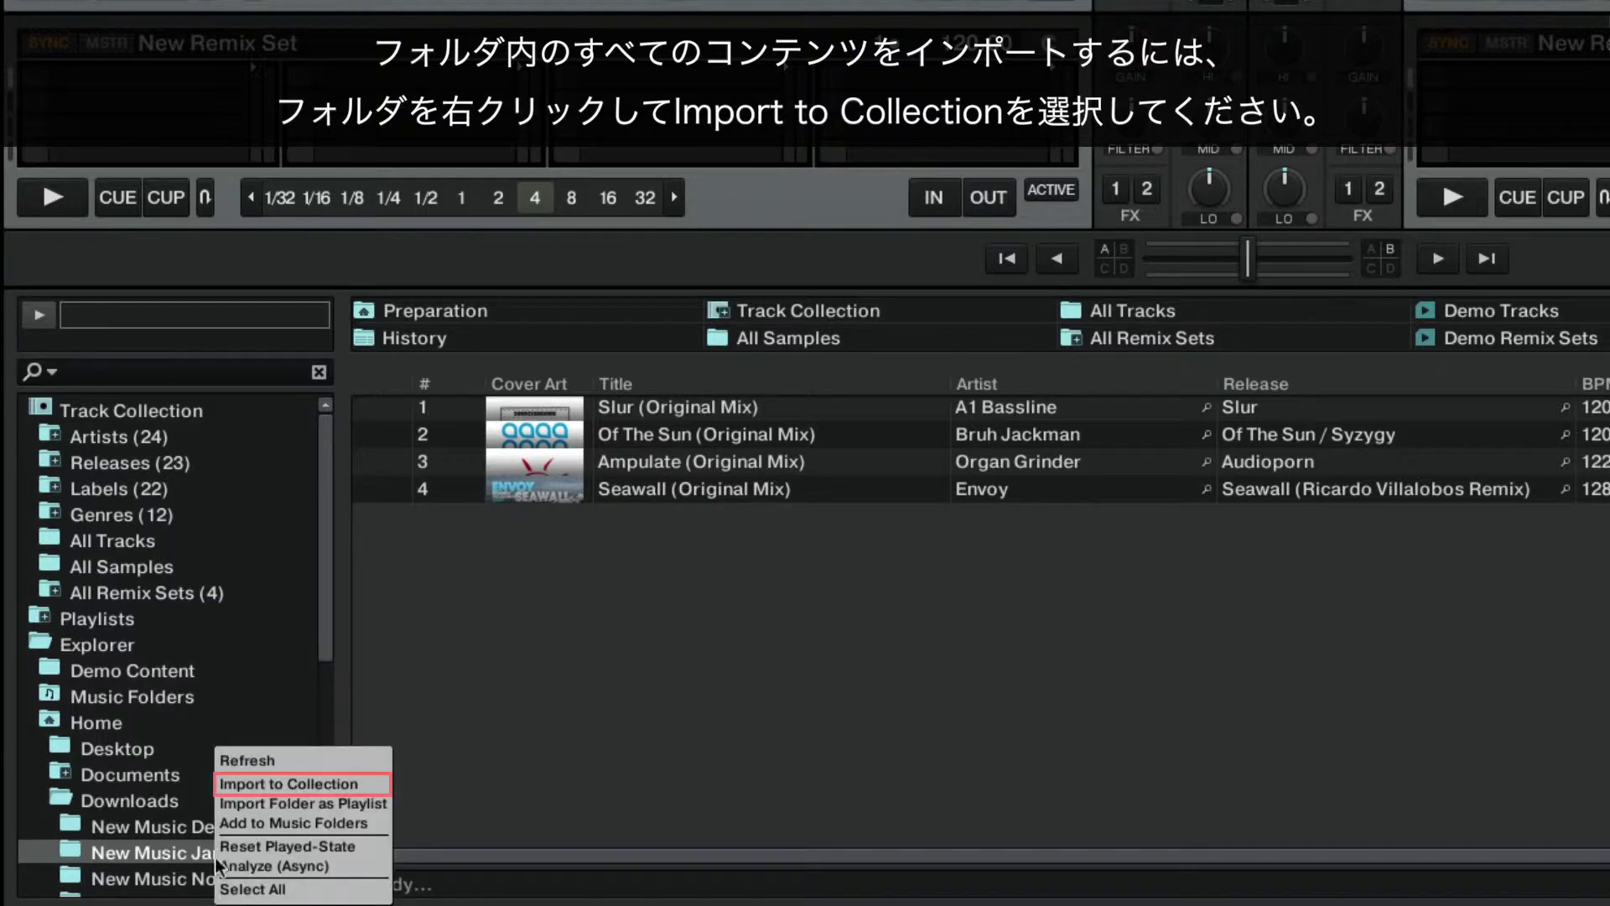
{"action": "left_click", "coordinate": [254, 785]}
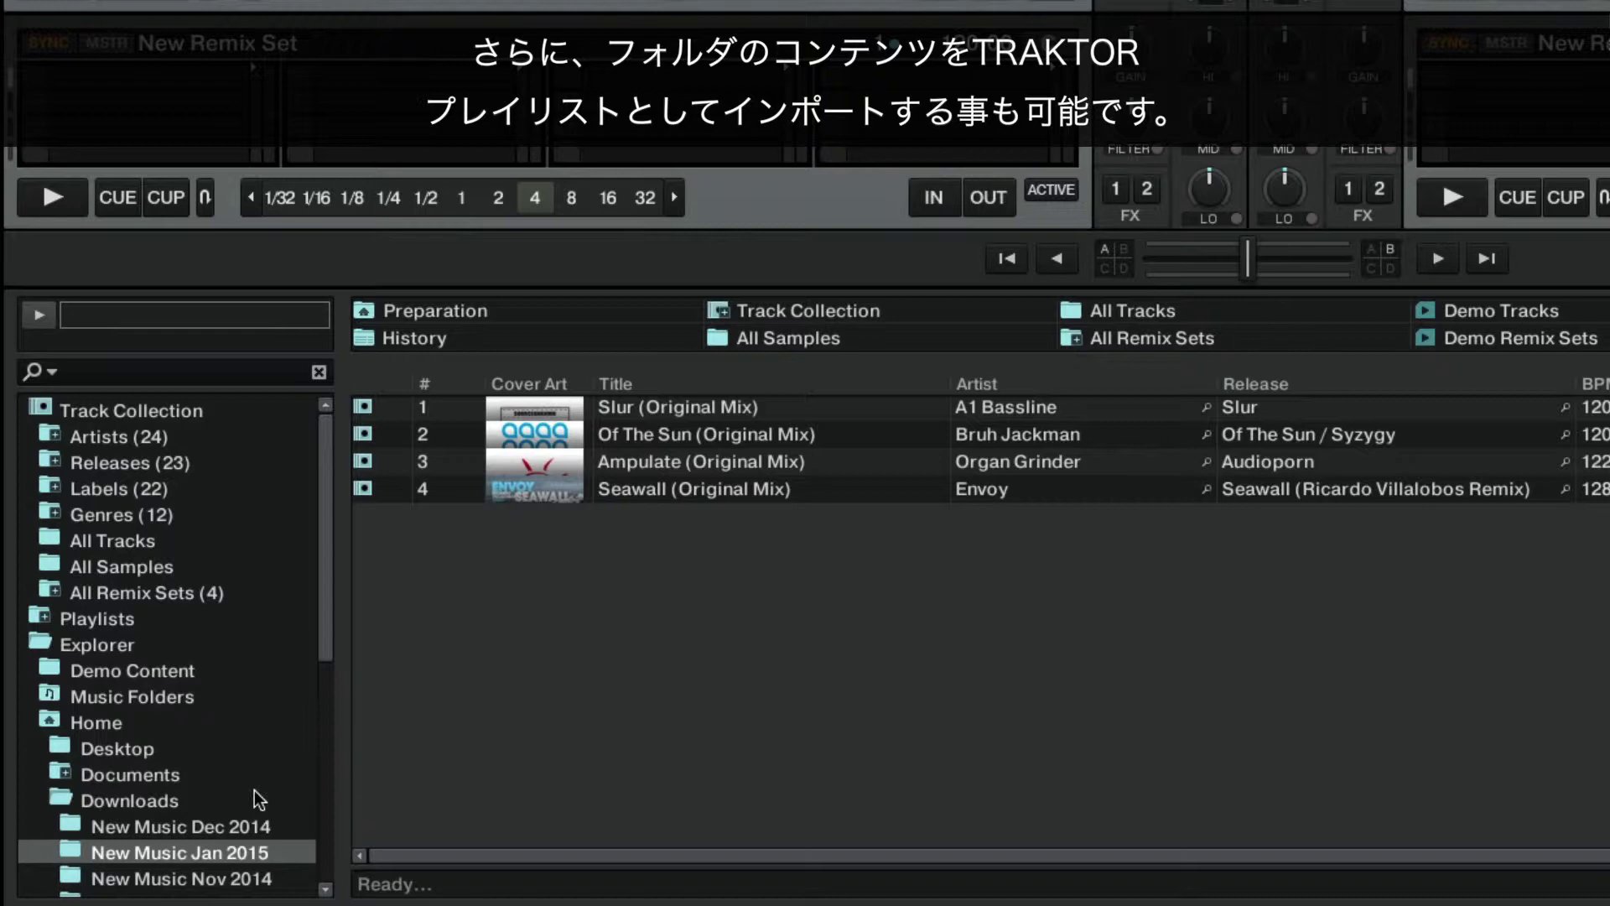
Import the New Music Nov 2014 folder as a playlist and verify it under Playlists.
{"action": "left_click", "coordinate": [226, 882]}
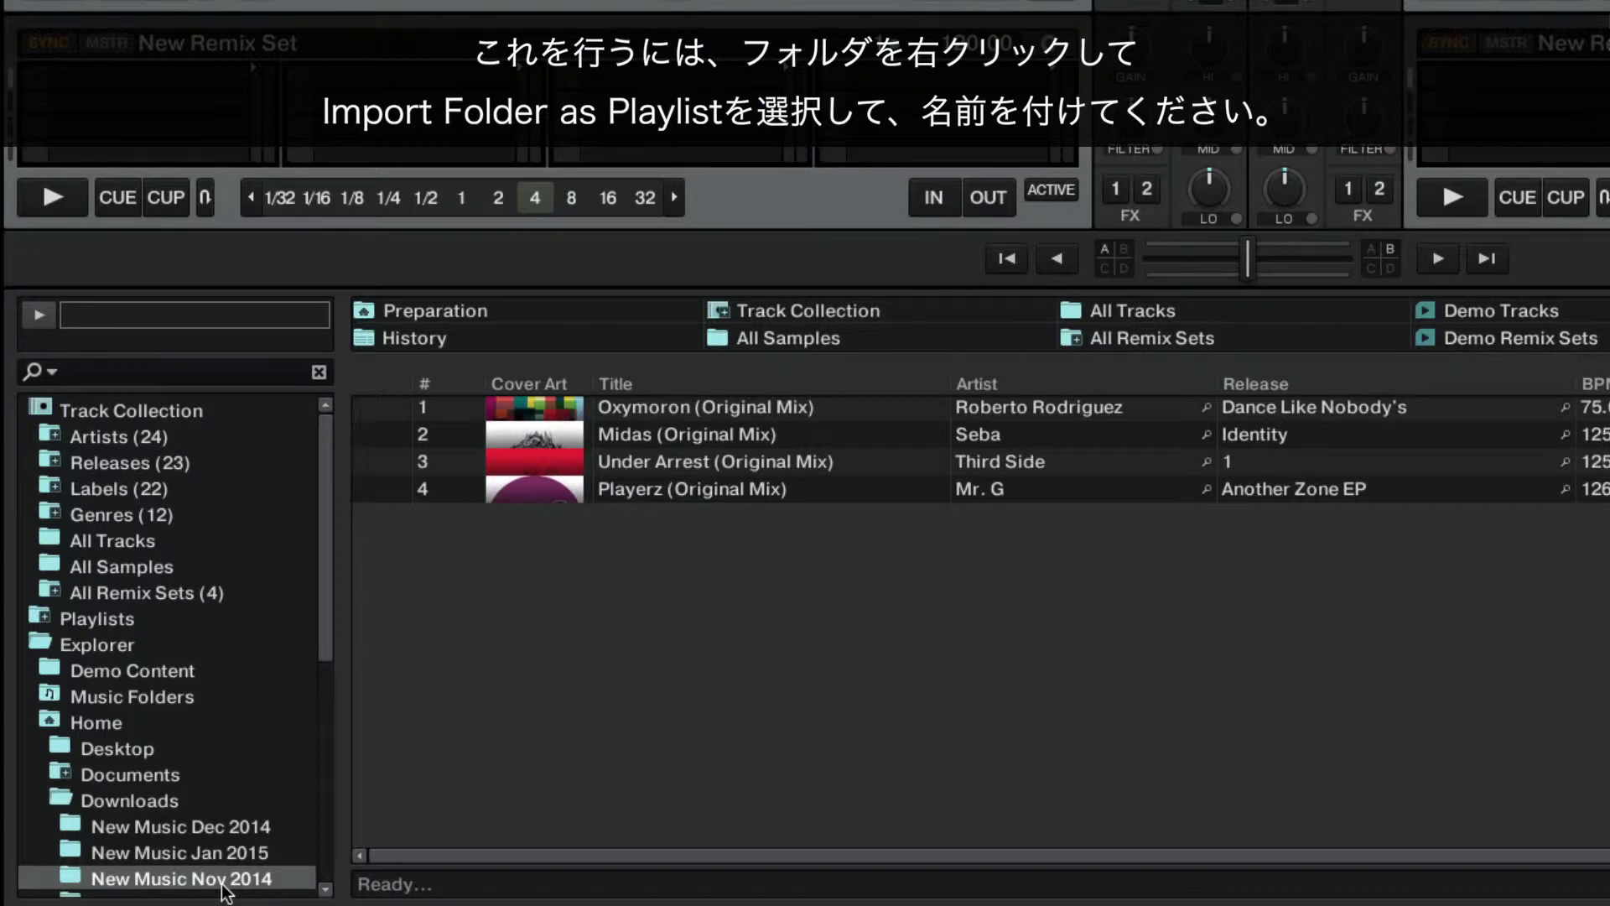
{"action": "right_click", "coordinate": [226, 892]}
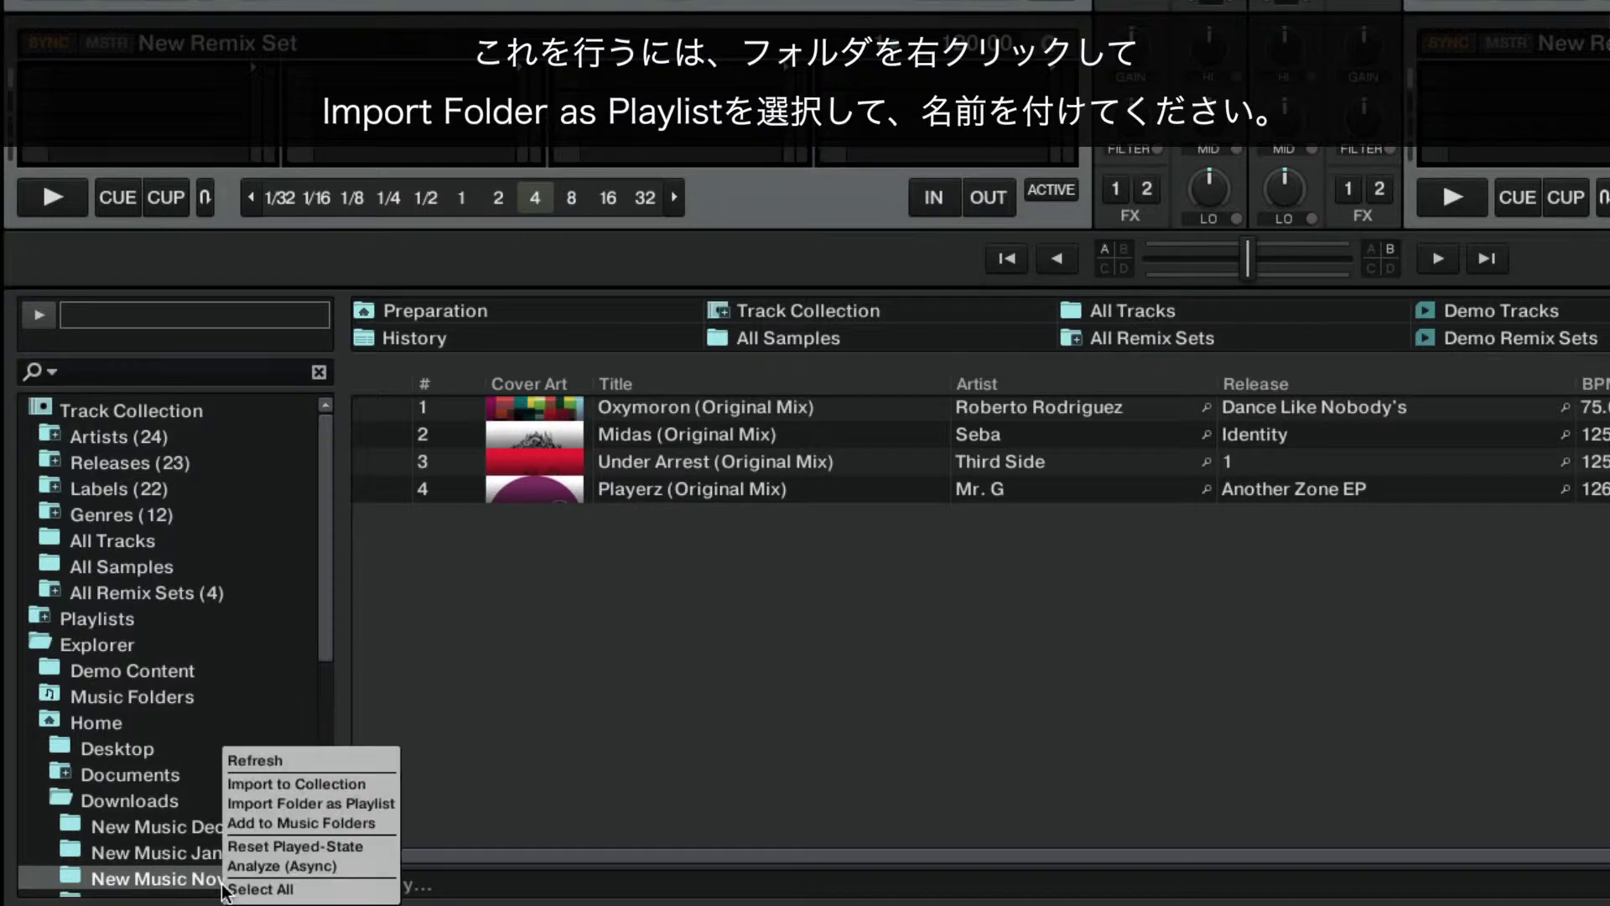
{"action": "left_click", "coordinate": [294, 805]}
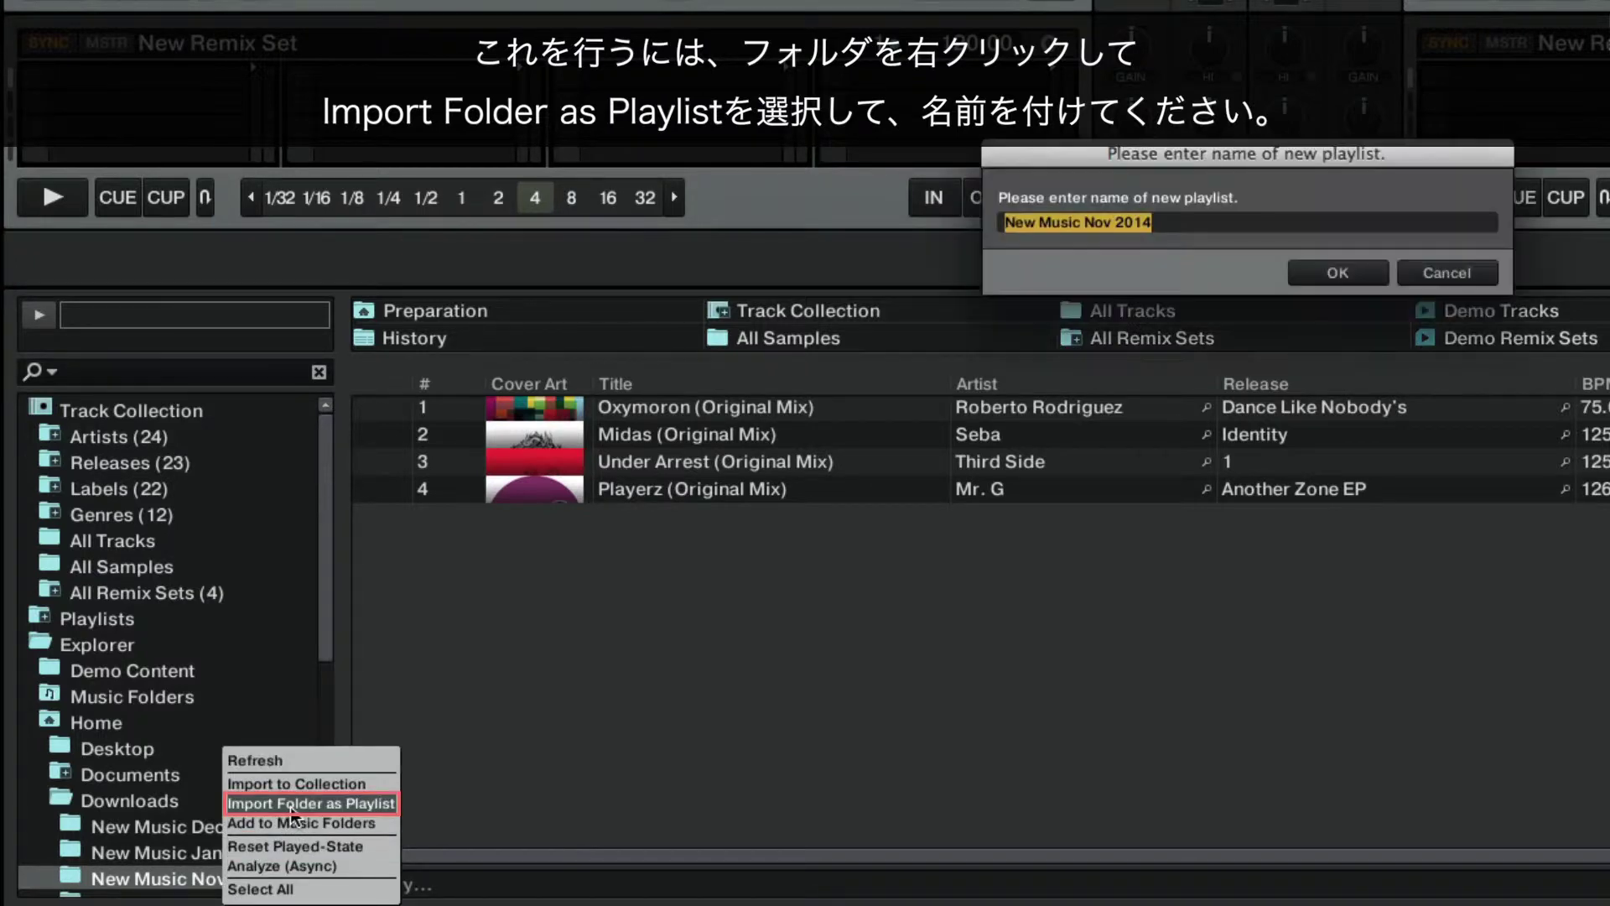
{"action": "left_click", "coordinate": [1336, 274]}
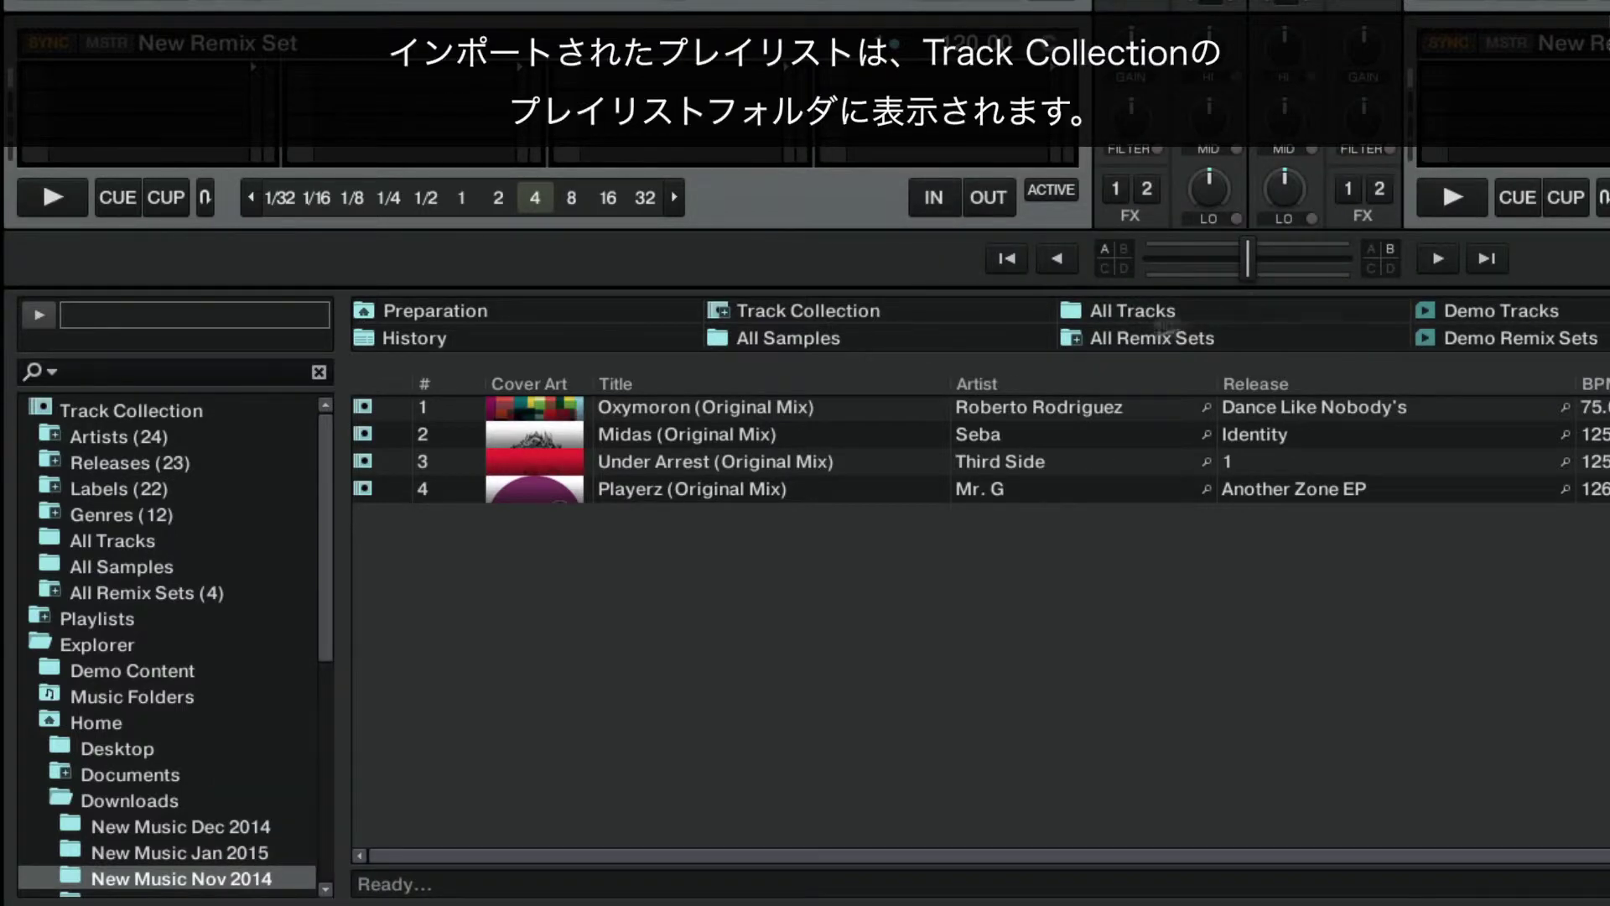
{"action": "left_click", "coordinate": [39, 618]}
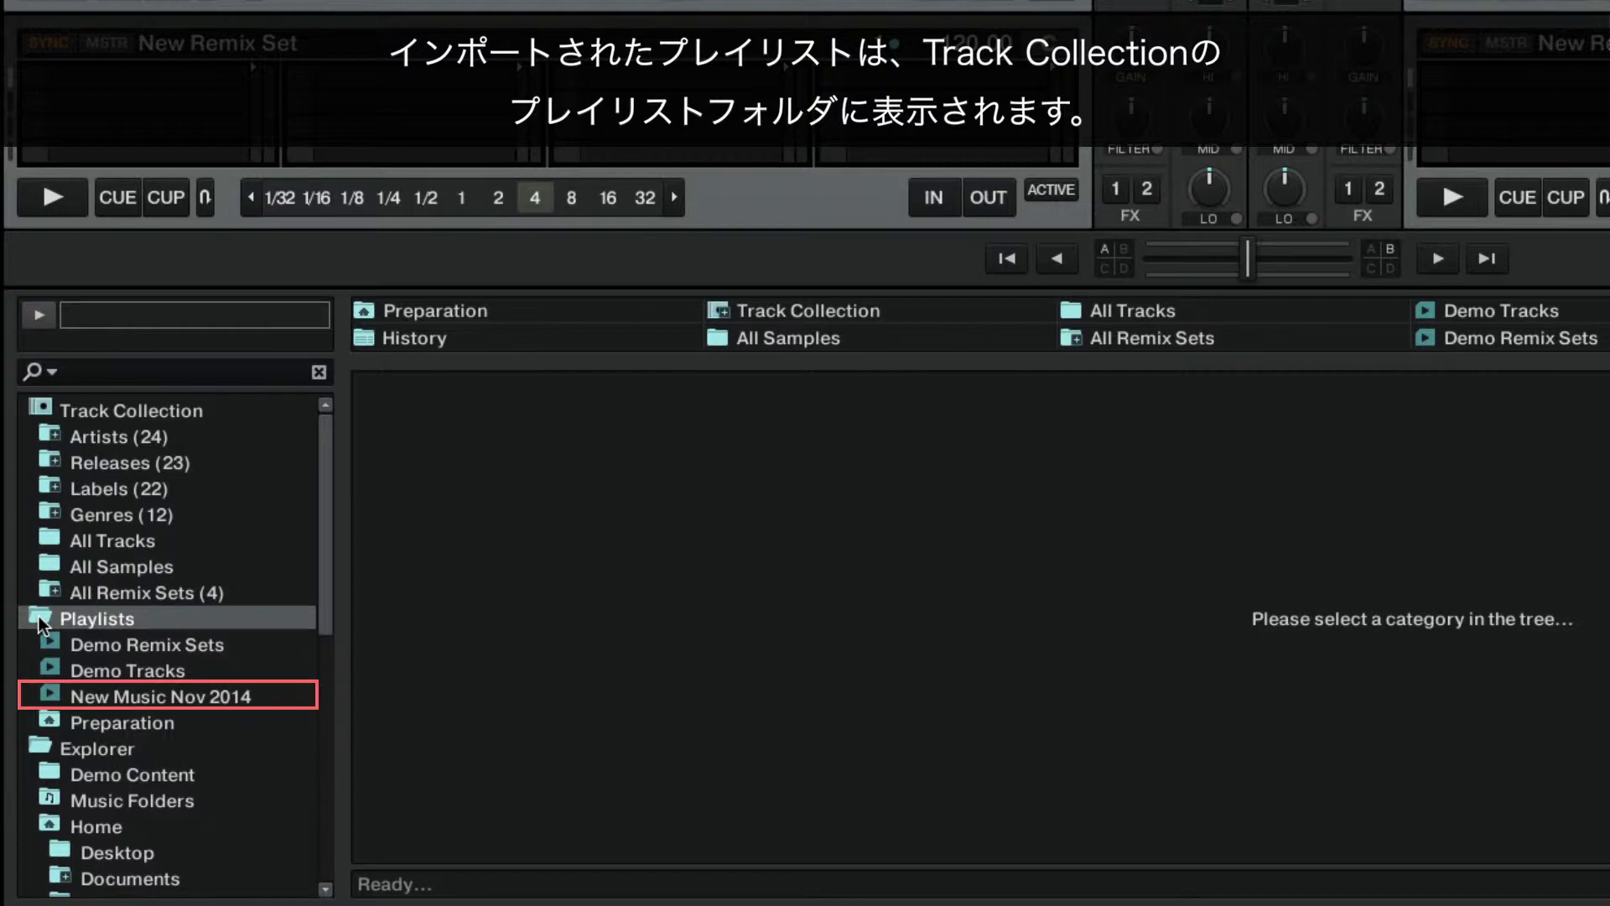
{"action": "left_click", "coordinate": [39, 616]}
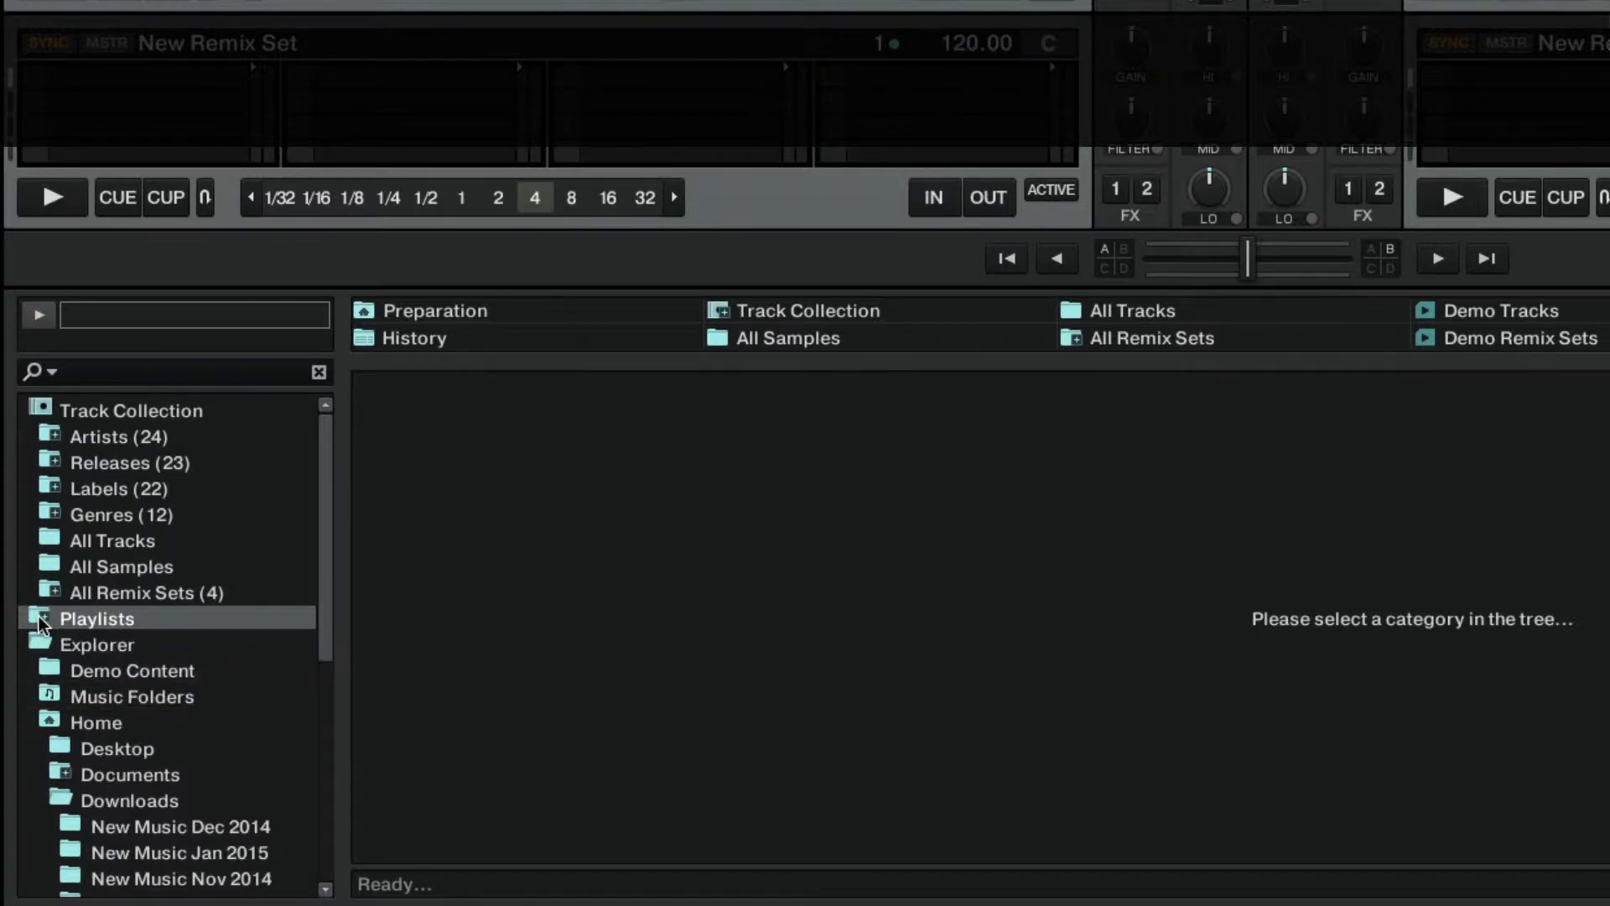
In the Temp folder, select Full Hearts and Harlequin and import them to the collection as tracks.
{"action": "left_click_drag", "start_coordinate": [327, 604], "coordinate": [319, 651]}
{"action": "left_click", "coordinate": [101, 838]}
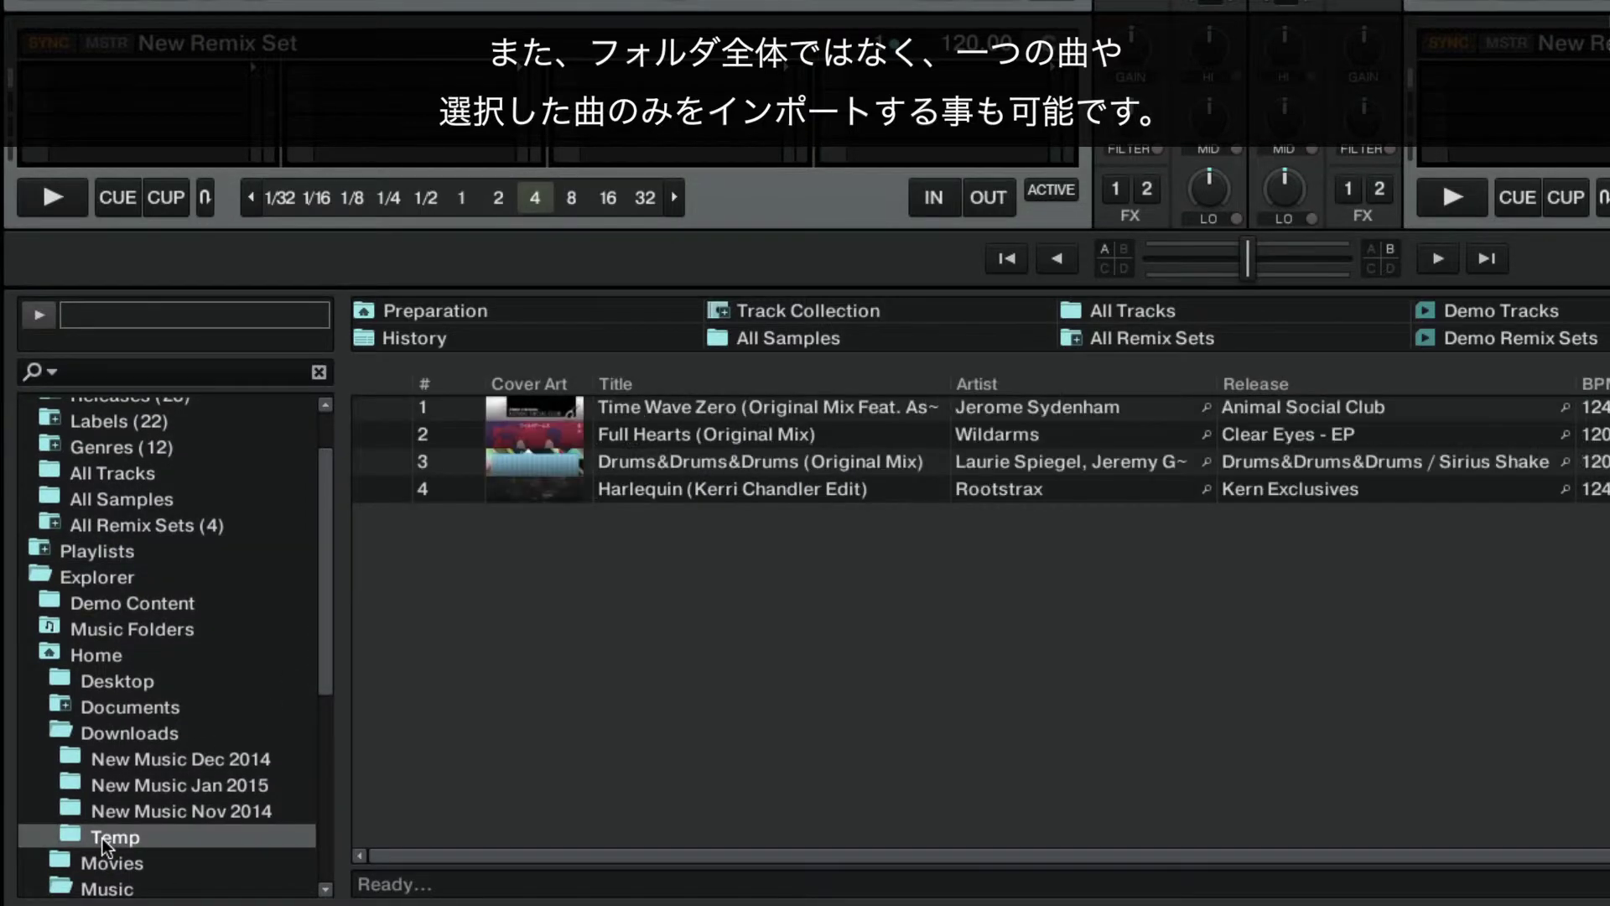
{"action": "left_click", "coordinate": [650, 434]}
{"action": "left_click", "coordinate": [668, 493], "text": "ctrl"}
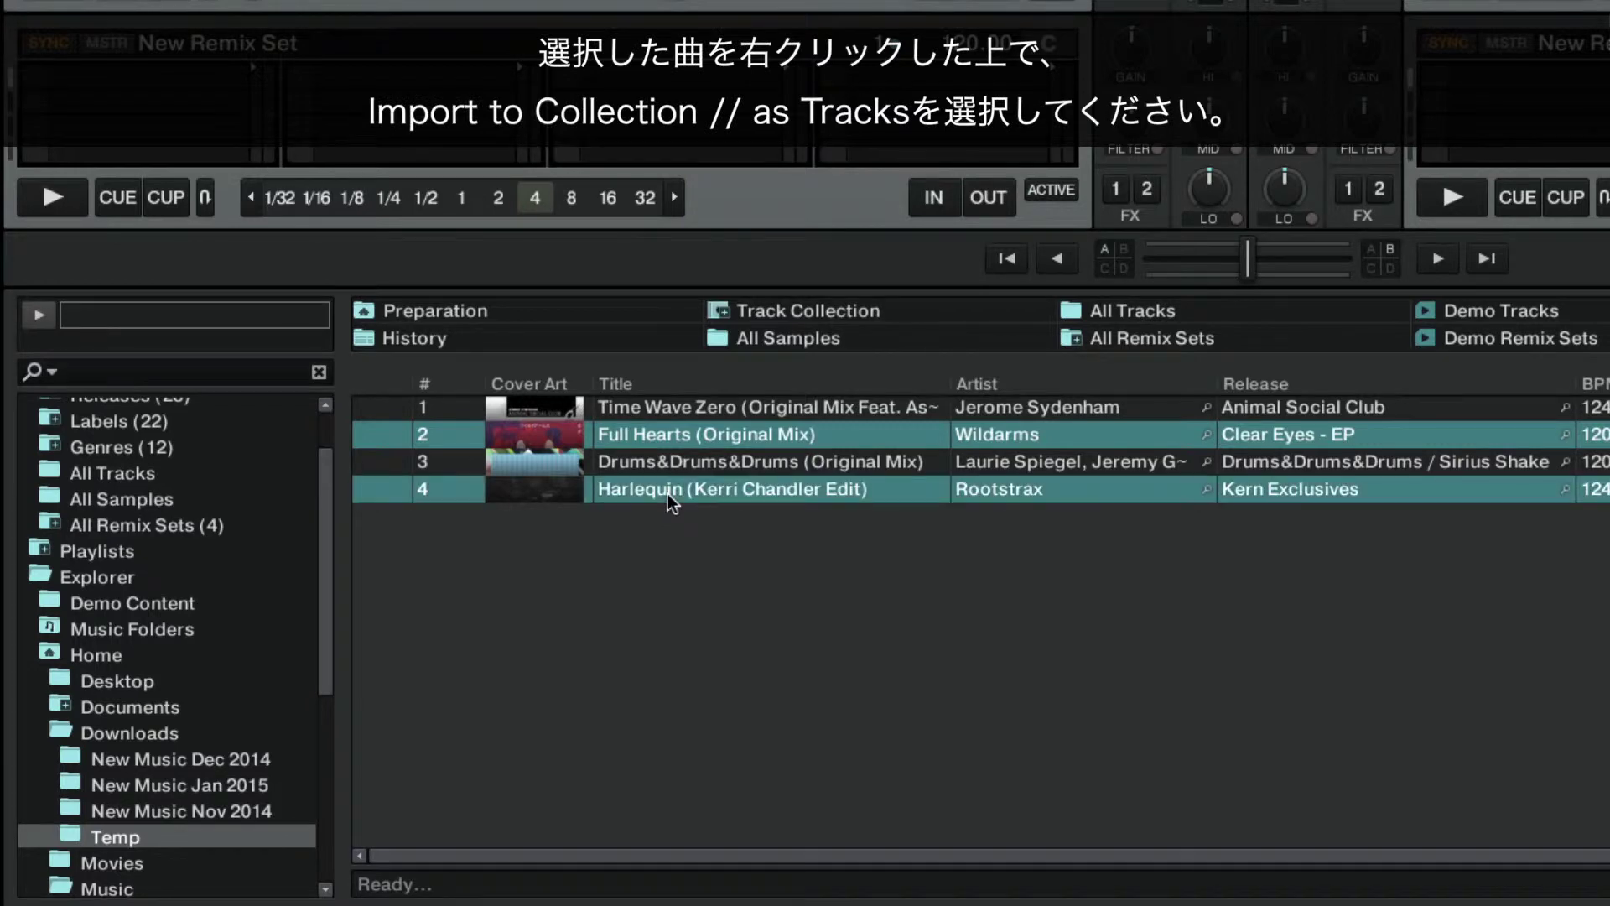
{"action": "right_click", "coordinate": [667, 493]}
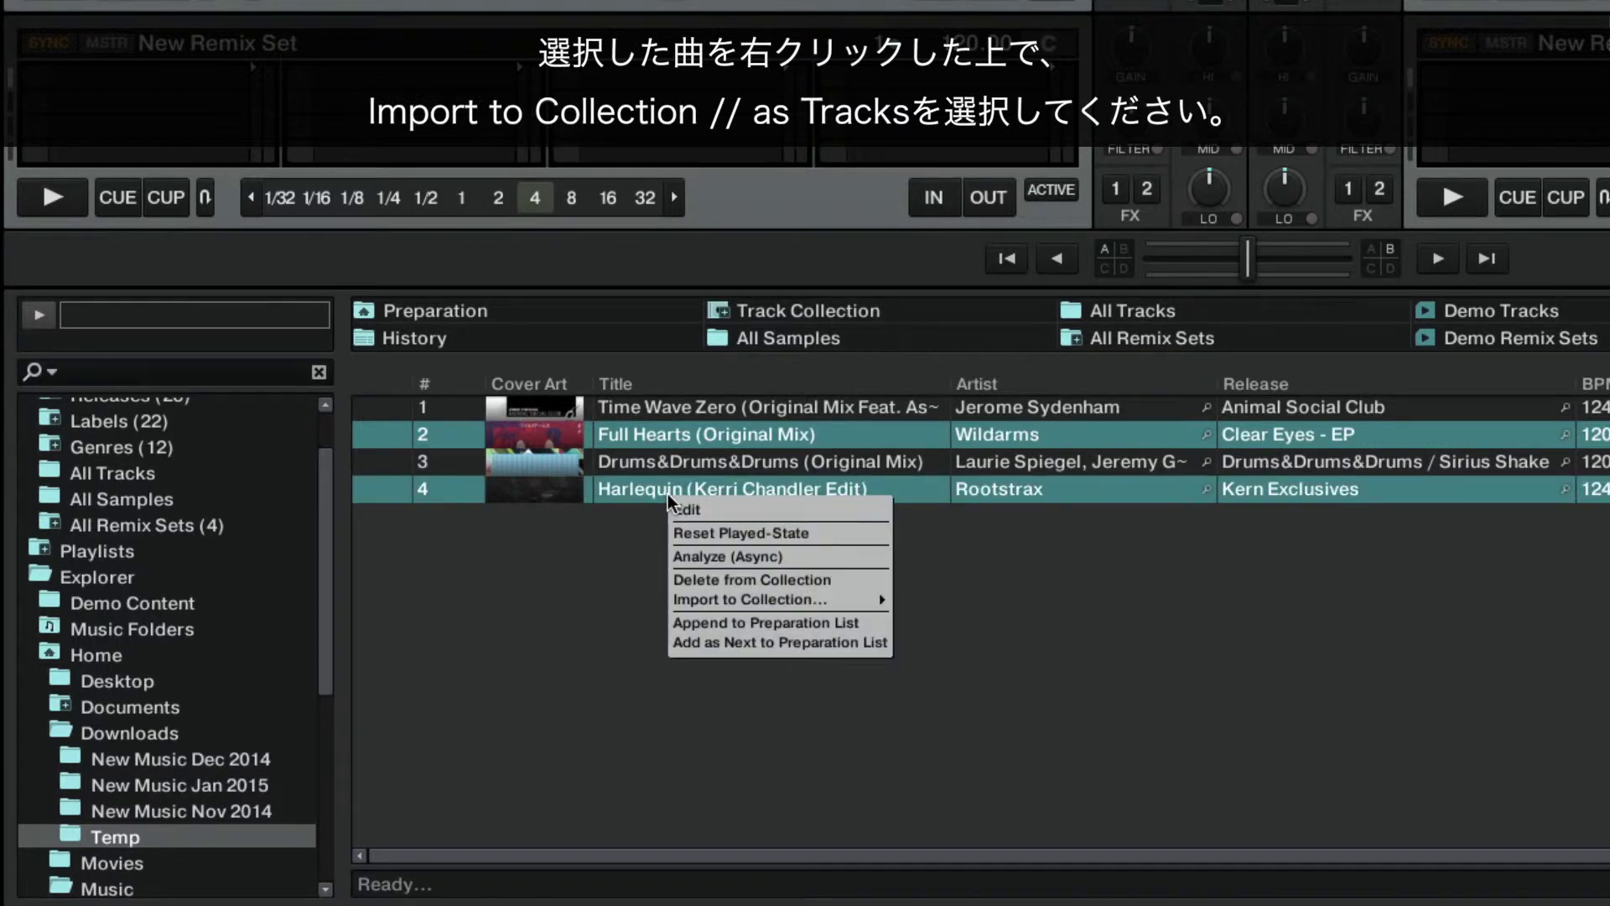
{"action": "mouse_move", "coordinate": [823, 606]}
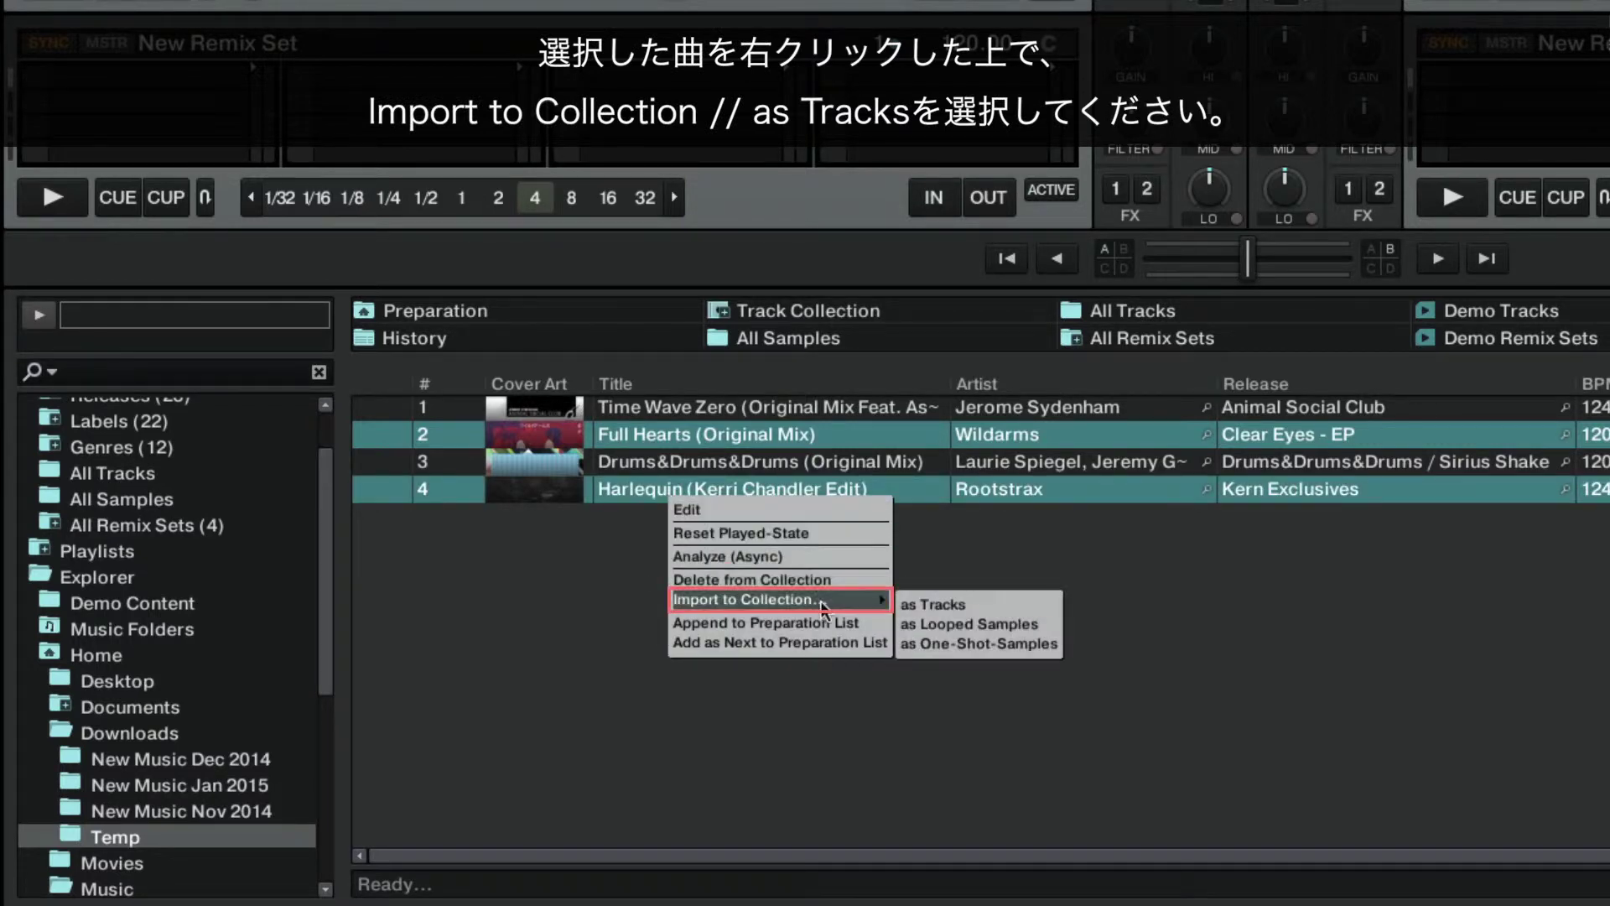
{"action": "left_click", "coordinate": [934, 602]}
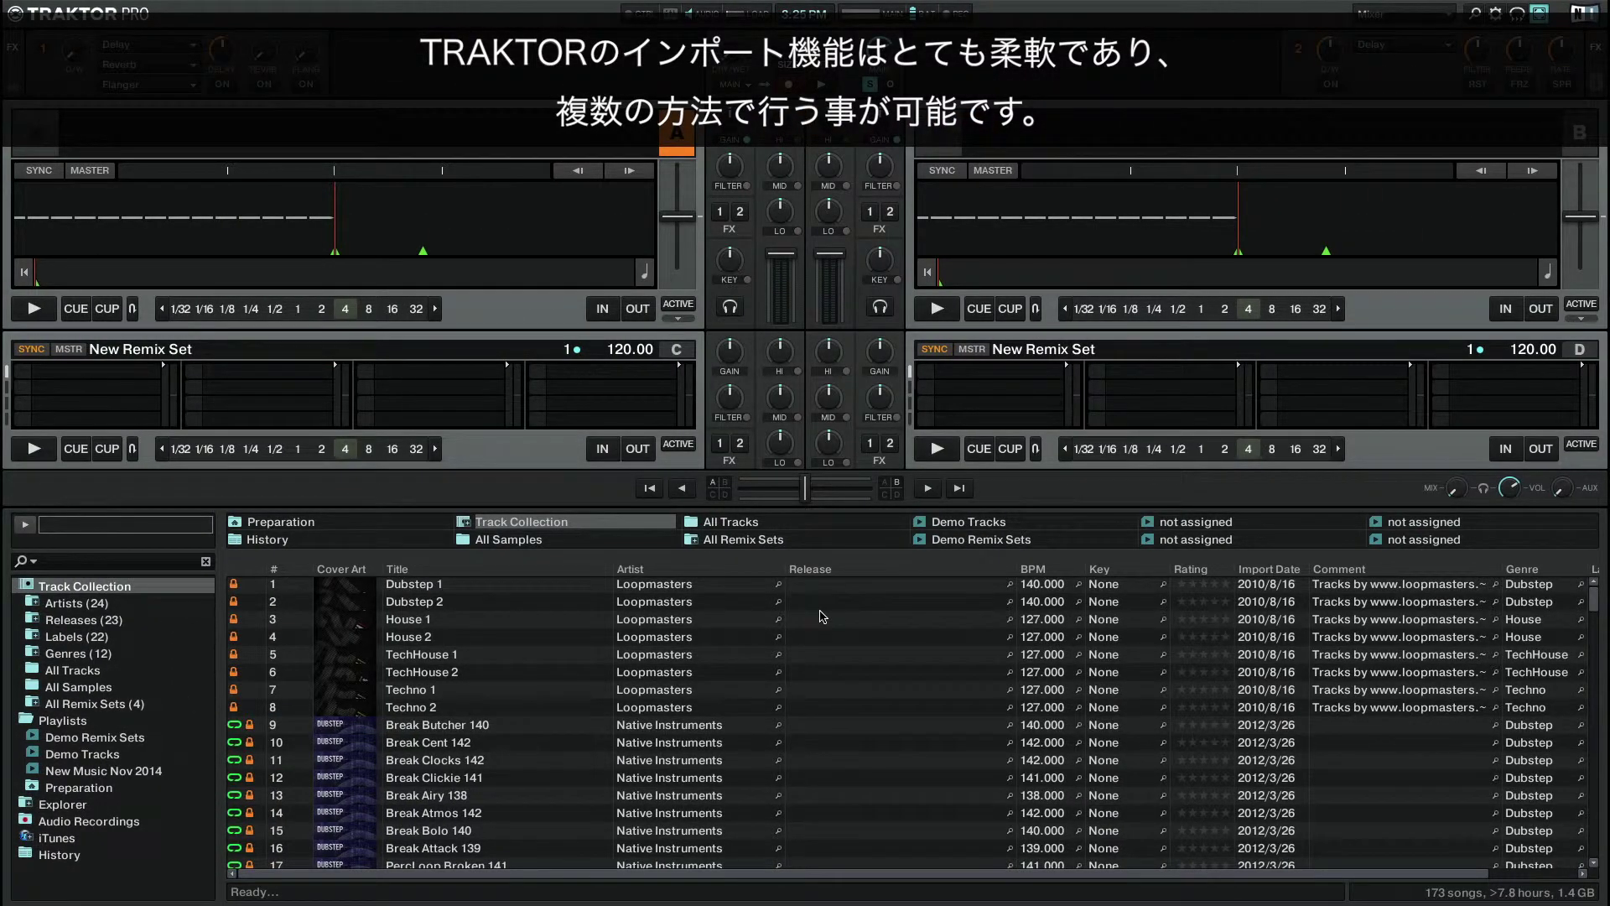
From a new Finder window on Downloads, drag Seawall to Track Collection and Of The Sun onto deck A.
{"action": "key", "text": "super+Tab"}
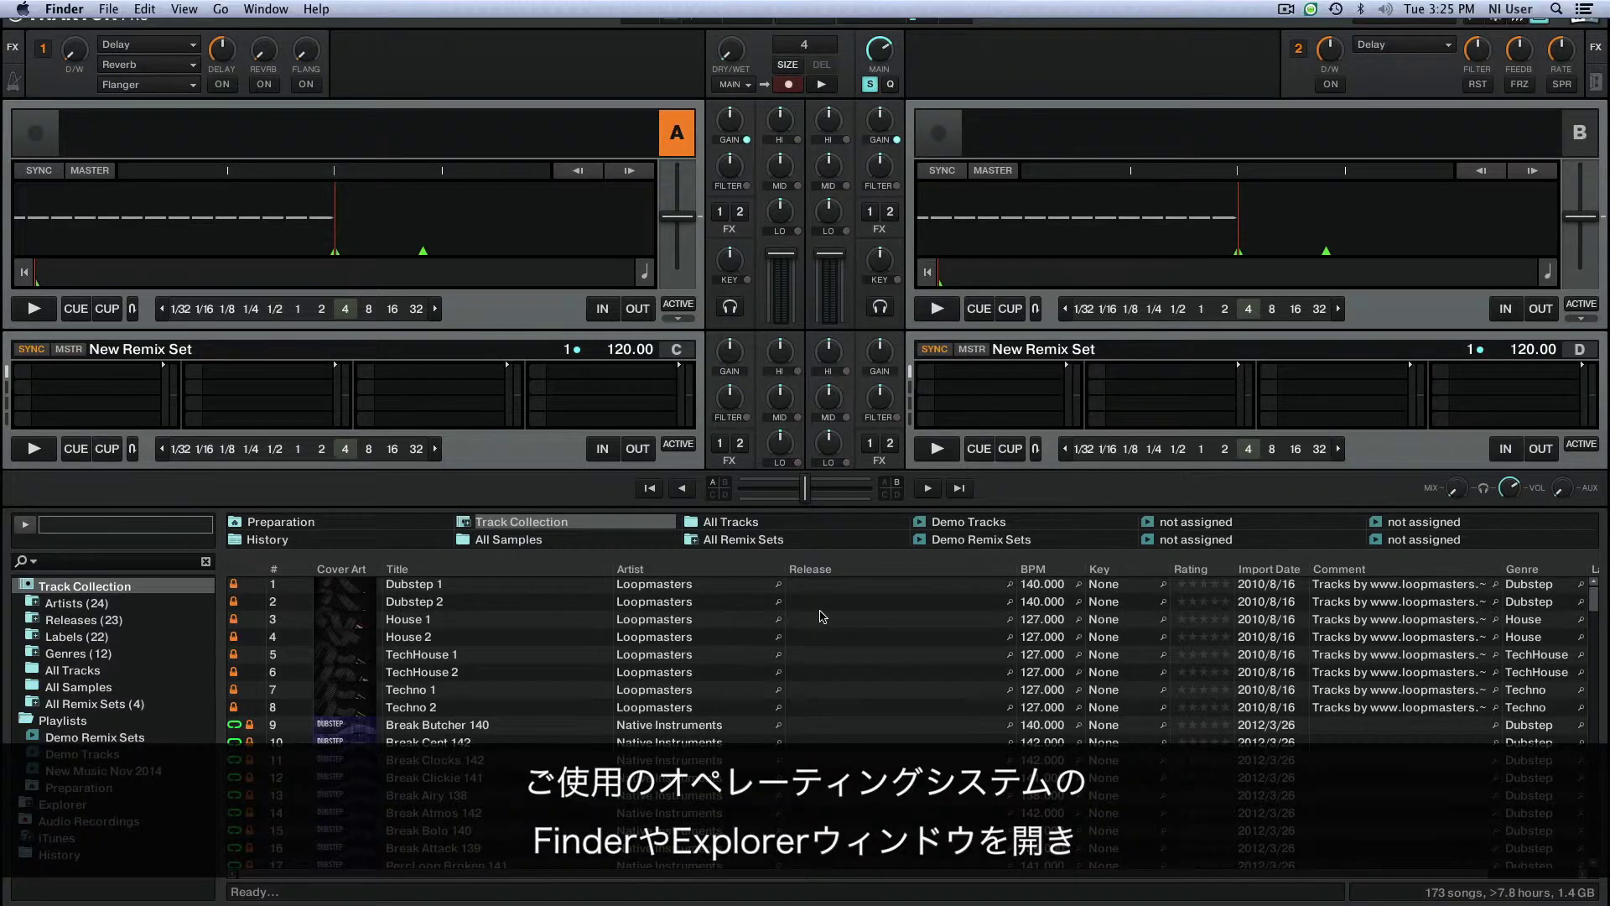
{"action": "left_click", "coordinate": [108, 9]}
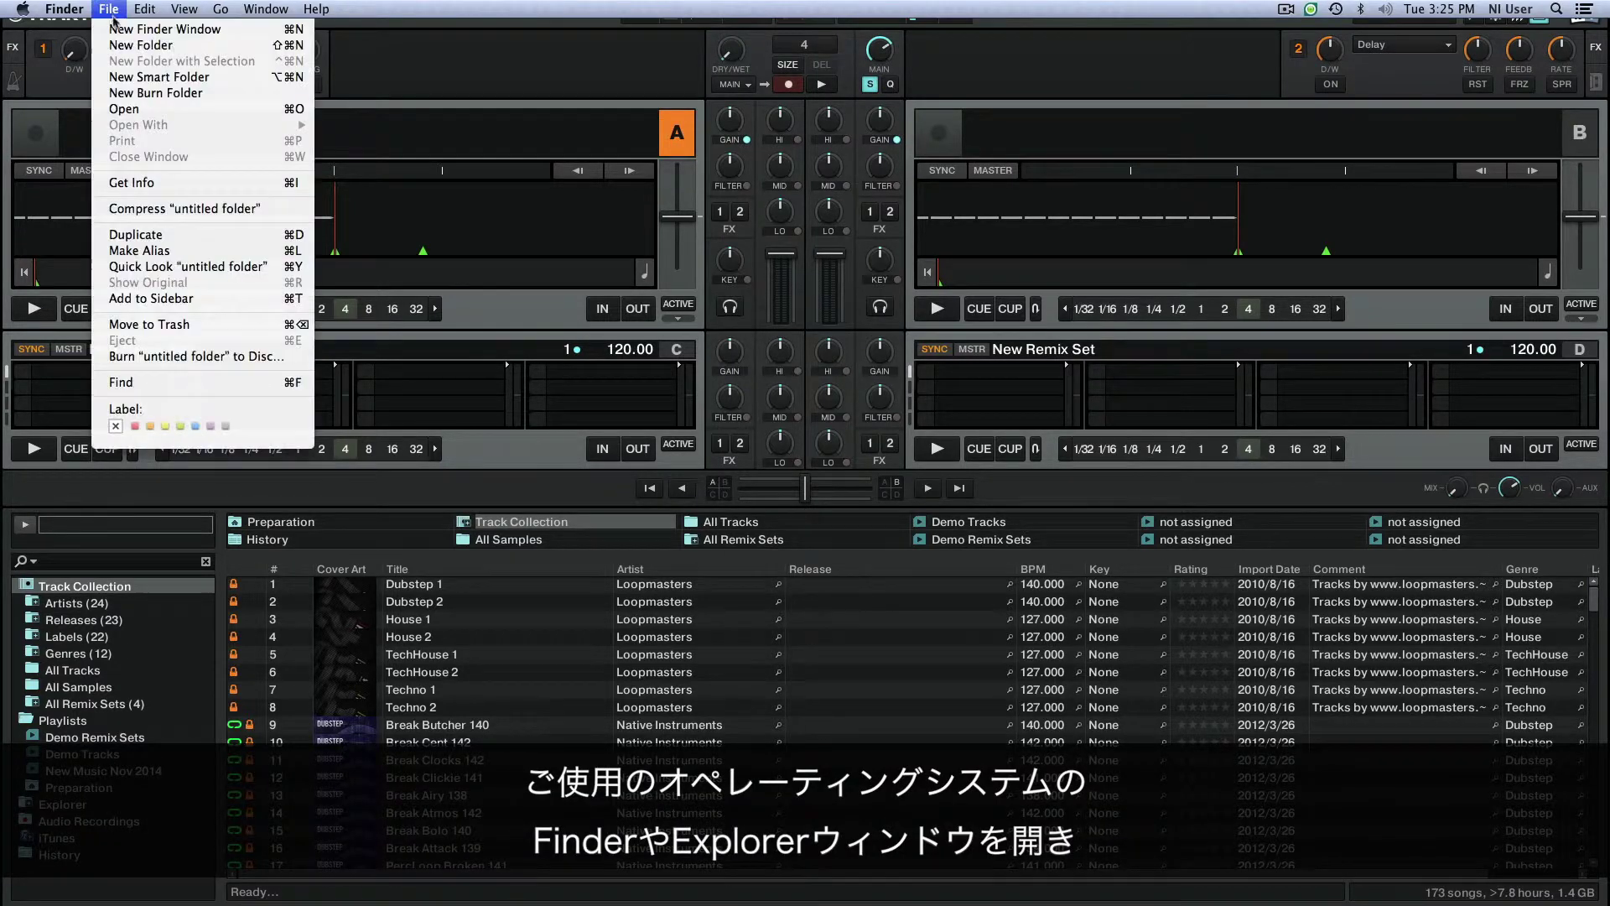
{"action": "left_click", "coordinate": [120, 40]}
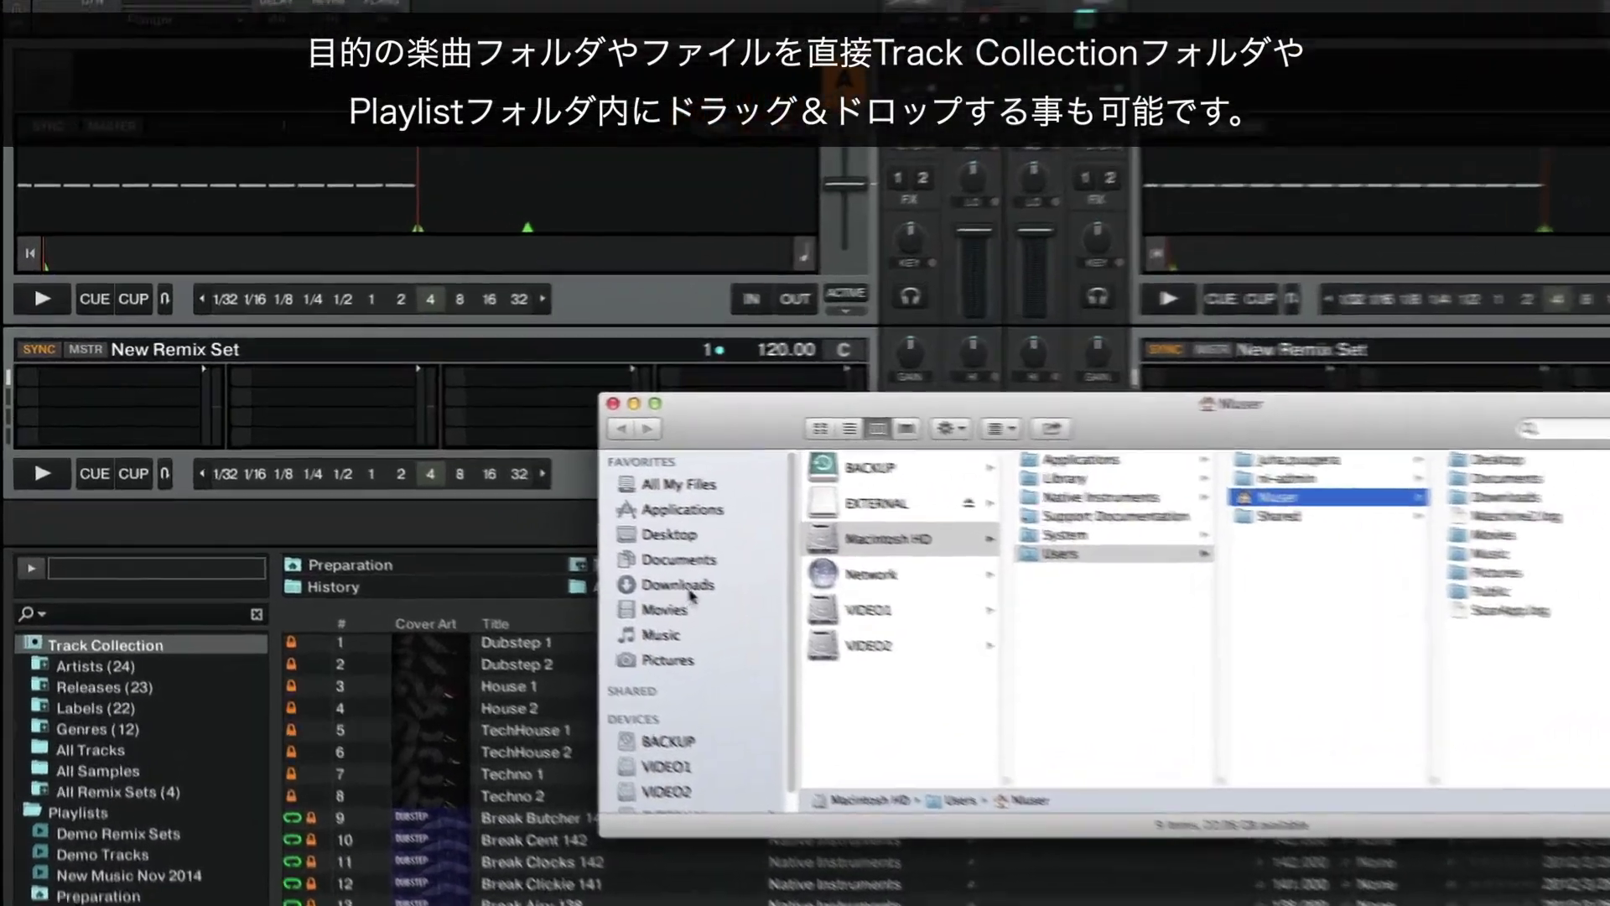
{"action": "left_click", "coordinate": [544, 537]}
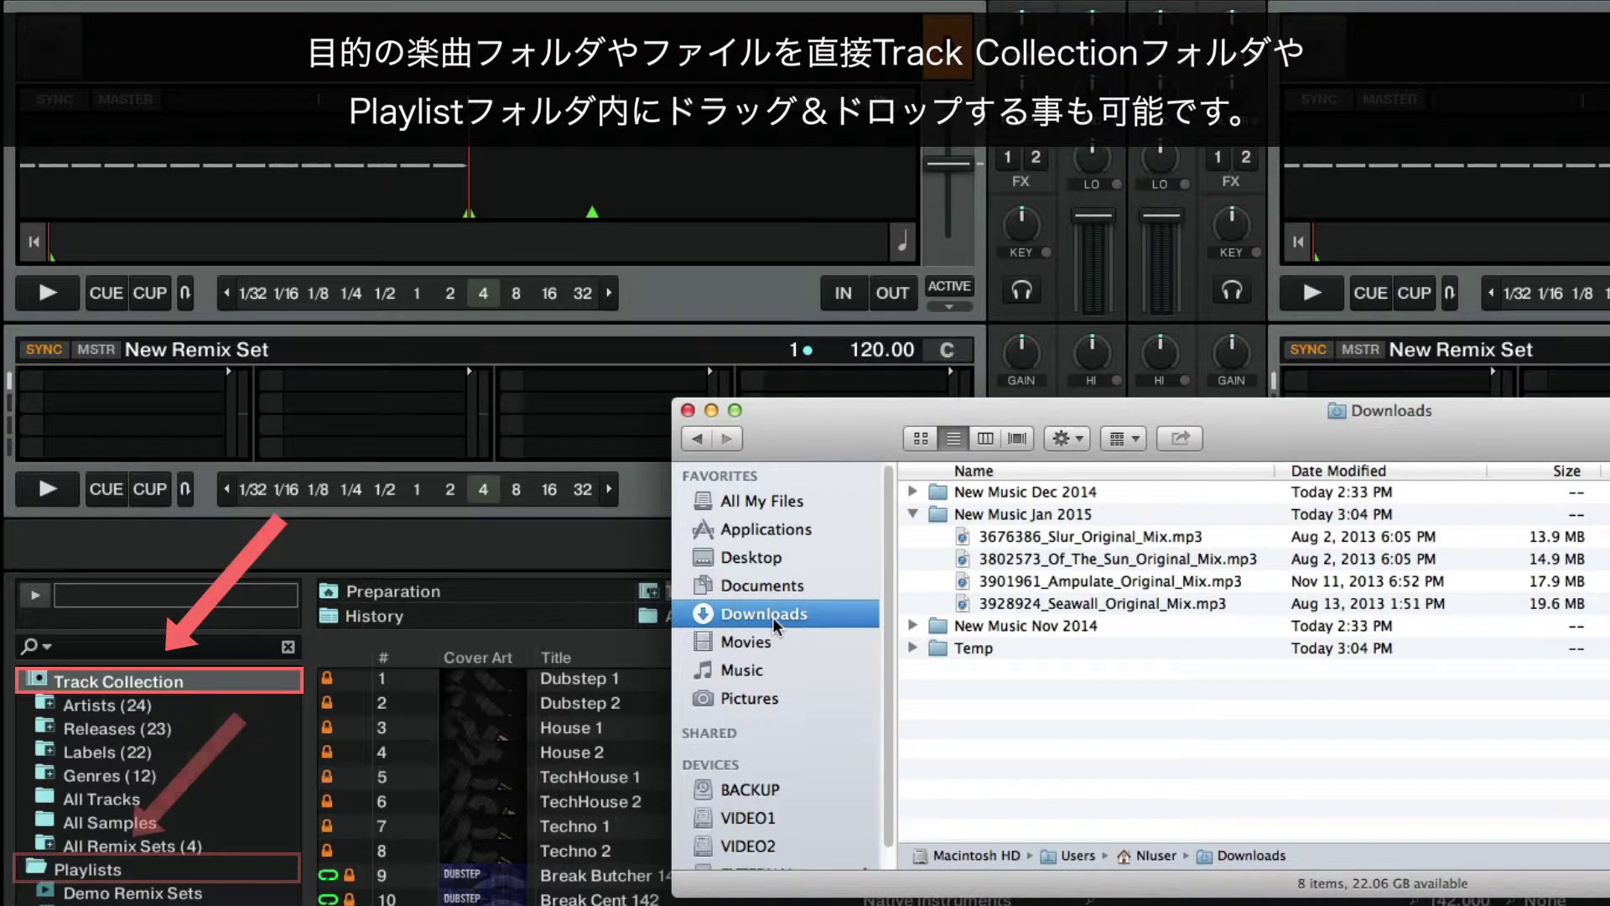
{"action": "mouse_move", "coordinate": [1138, 608]}
{"action": "left_mouse_down"}
{"action": "mouse_move", "coordinate": [763, 611]}
{"action": "mouse_move", "coordinate": [208, 680]}
{"action": "left_mouse_up"}
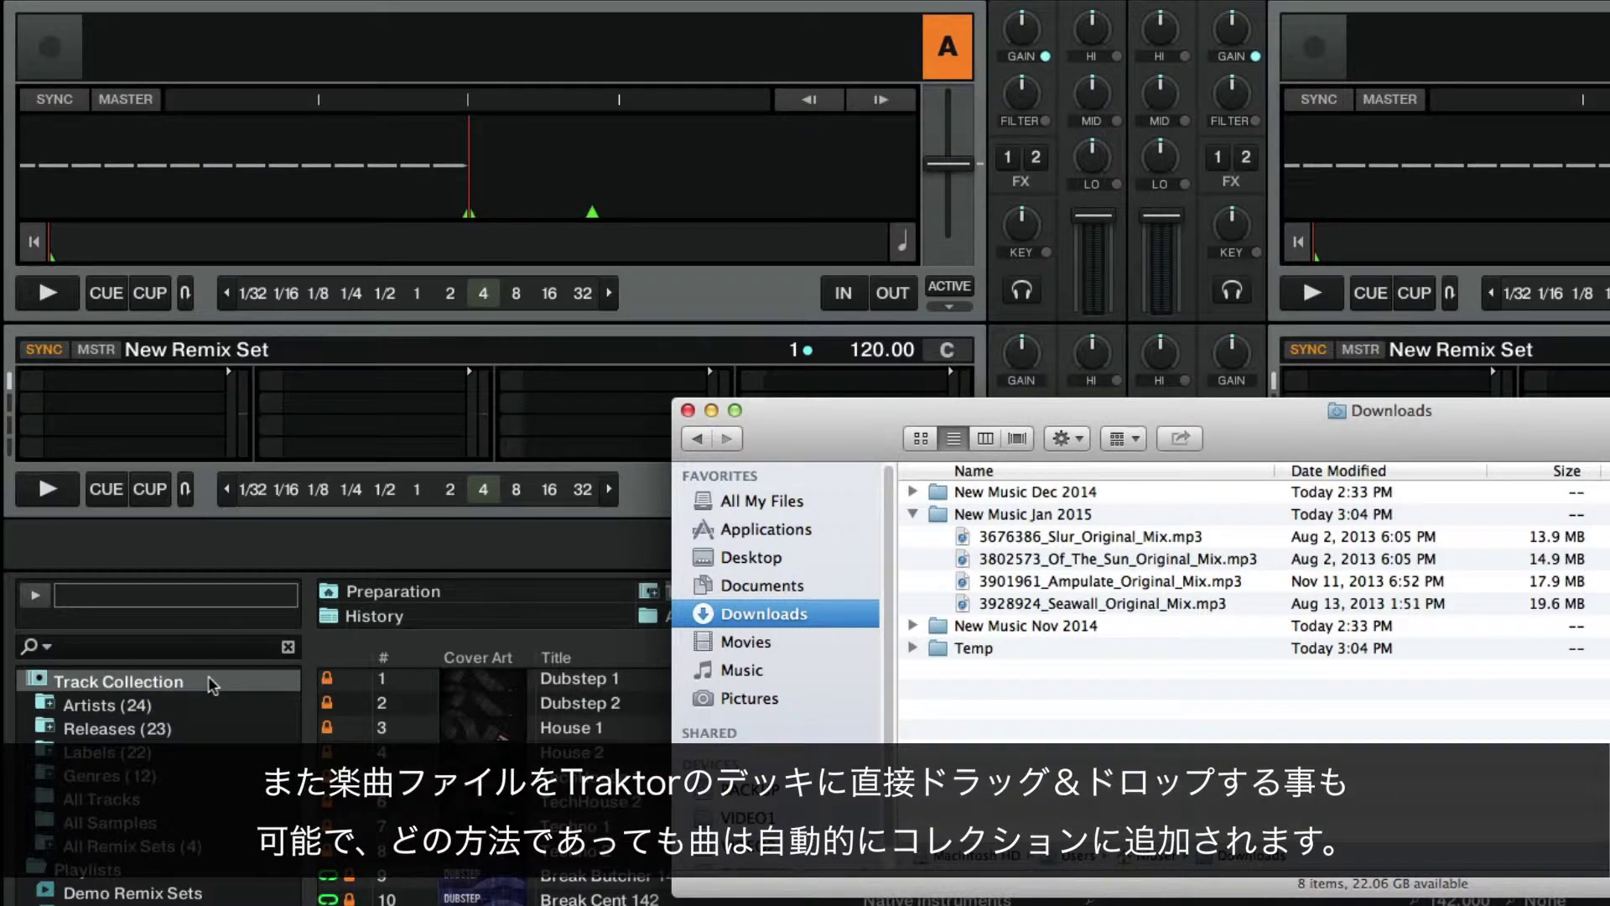
{"action": "left_click_drag", "start_coordinate": [1098, 559], "coordinate": [382, 154]}
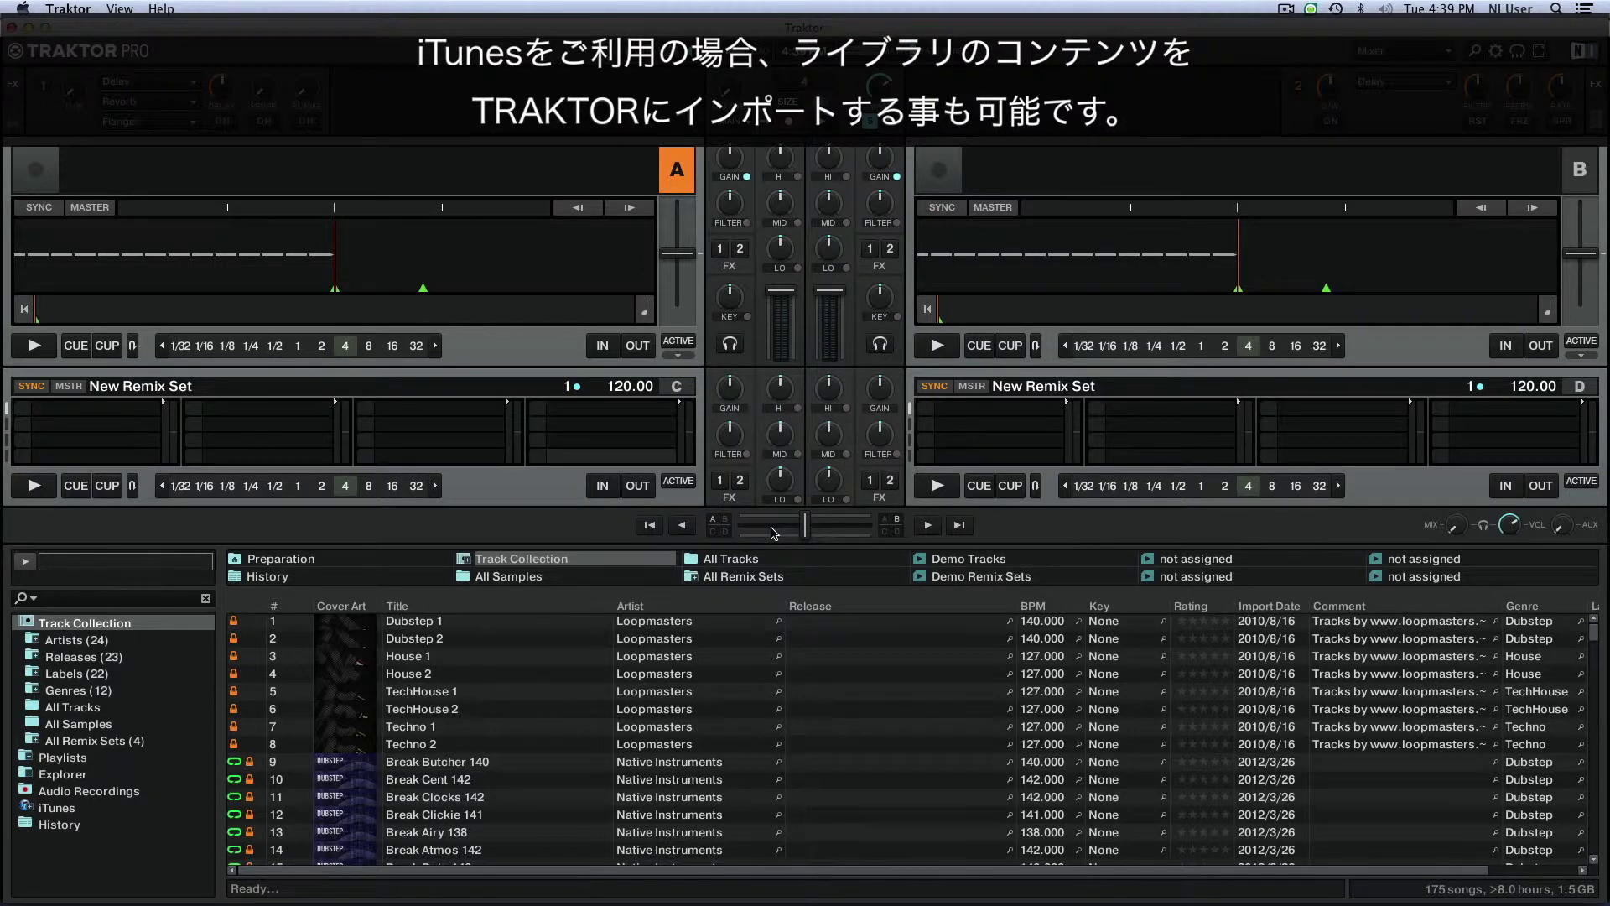
Launch iTunes, turn off Keep iTunes Media folder organized in Advanced preferences, then quit iTunes.
{"action": "mouse_move", "coordinate": [818, 898]}
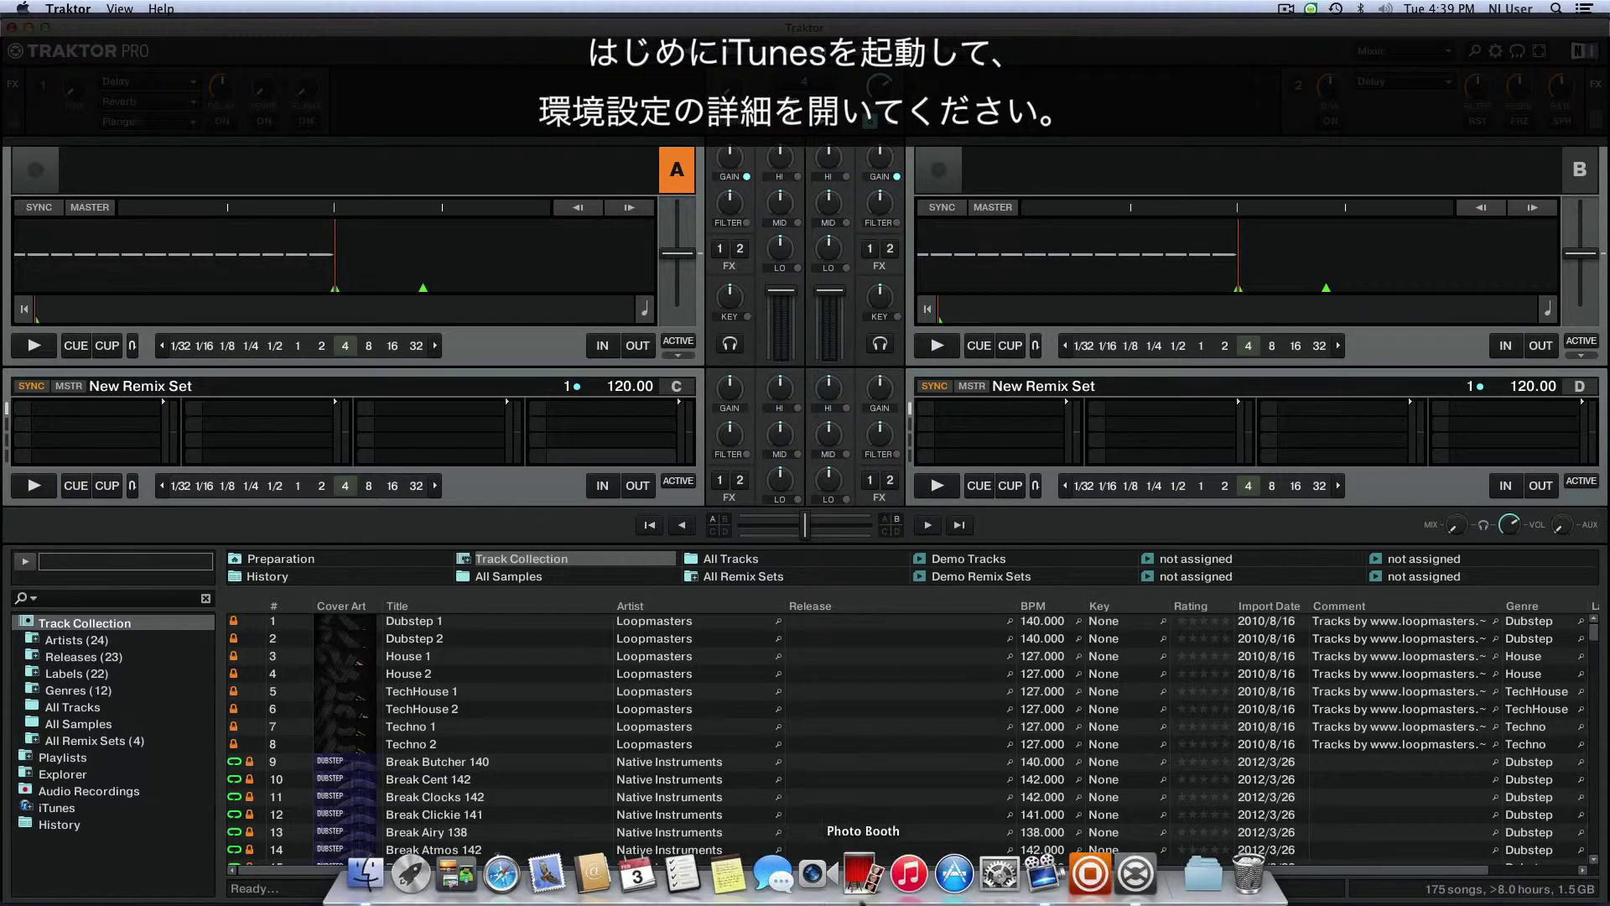
{"action": "left_click", "coordinate": [909, 881]}
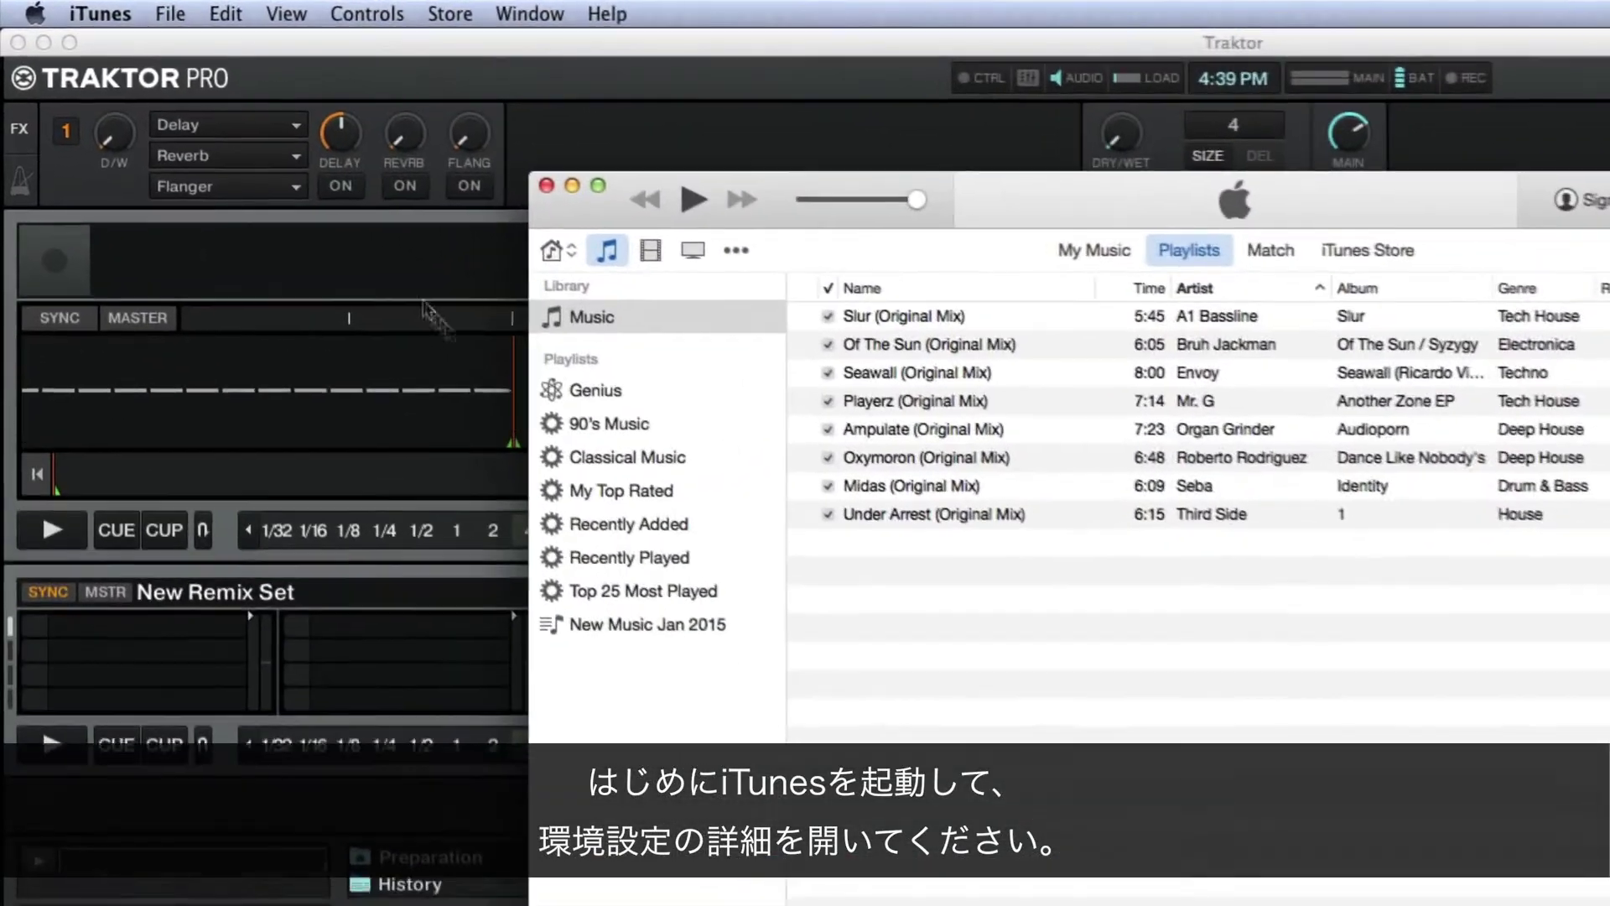
{"action": "left_click", "coordinate": [101, 14]}
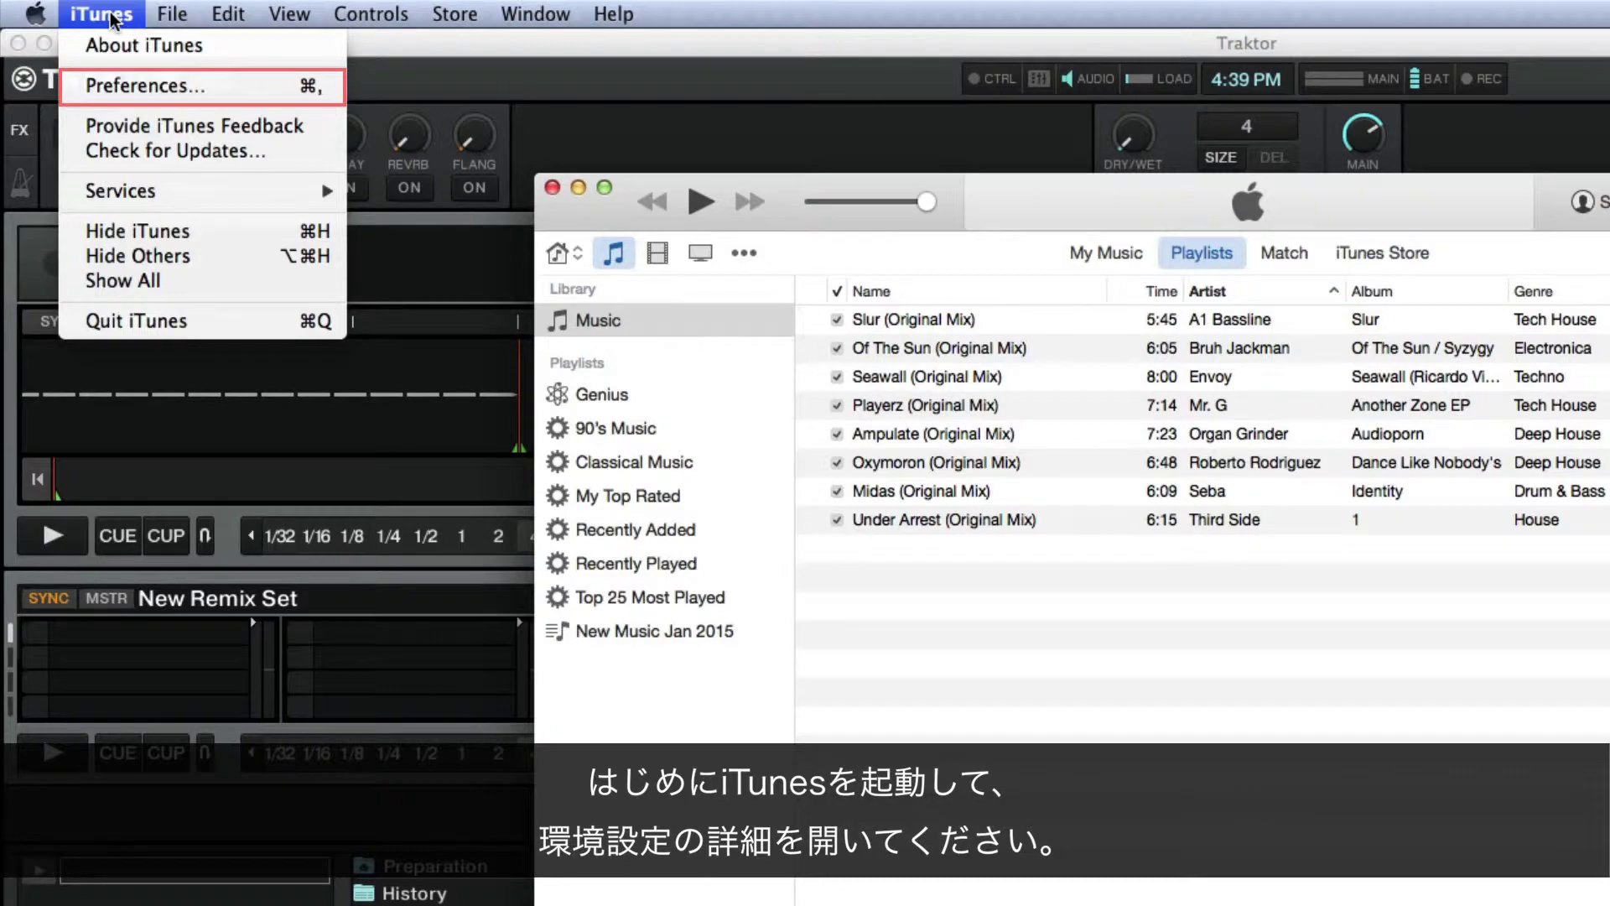
{"action": "left_click", "coordinate": [133, 81]}
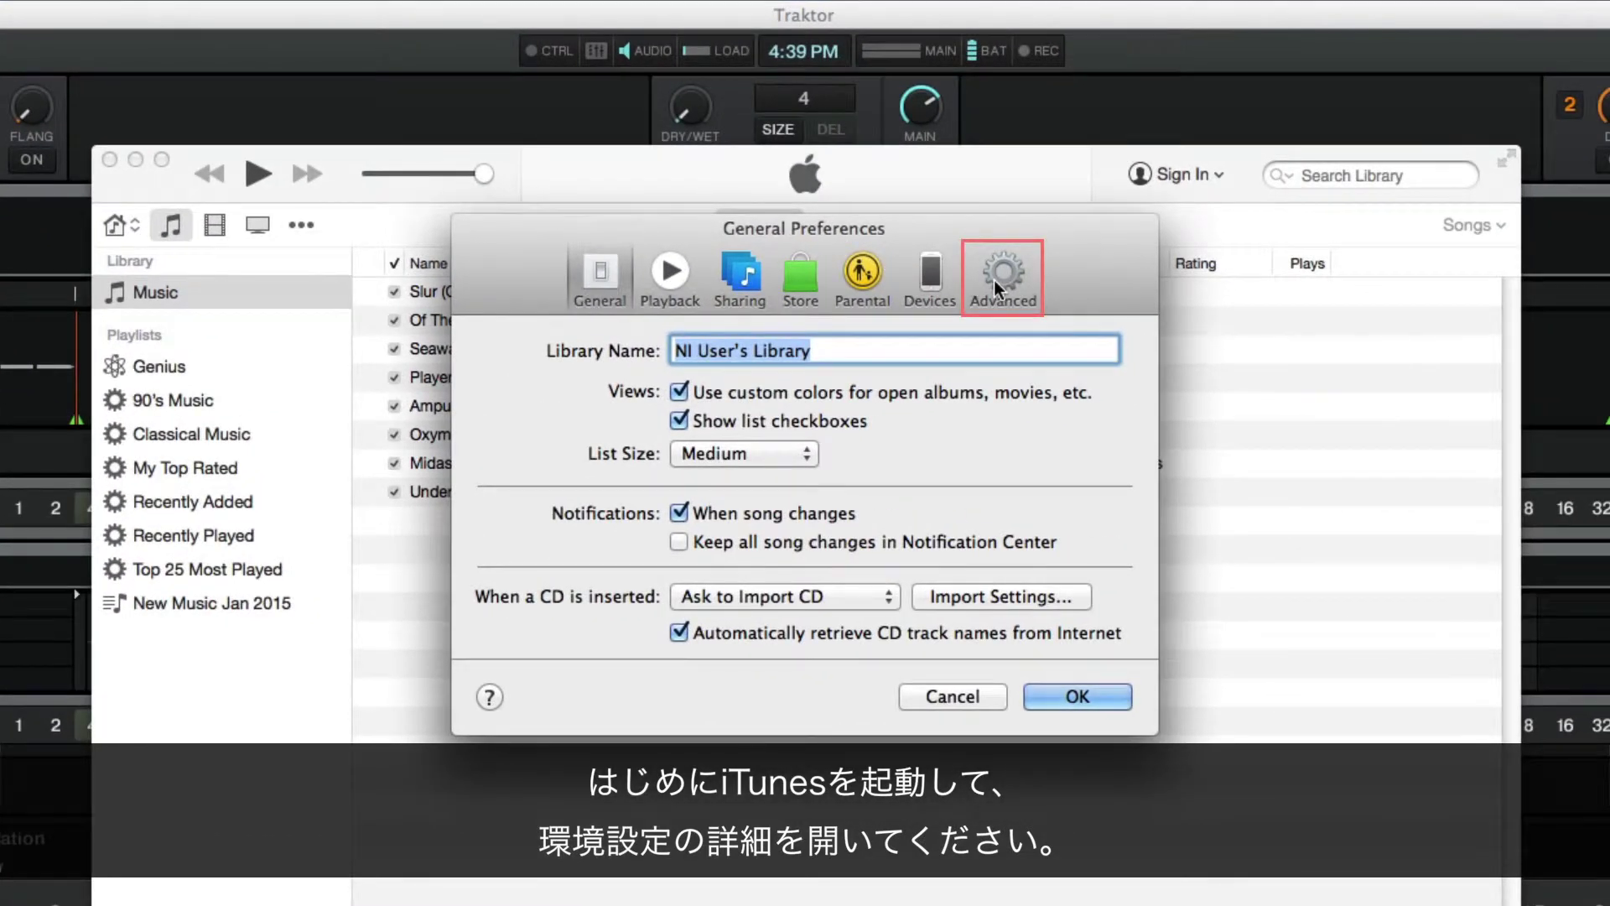
{"action": "left_click", "coordinate": [1263, 297]}
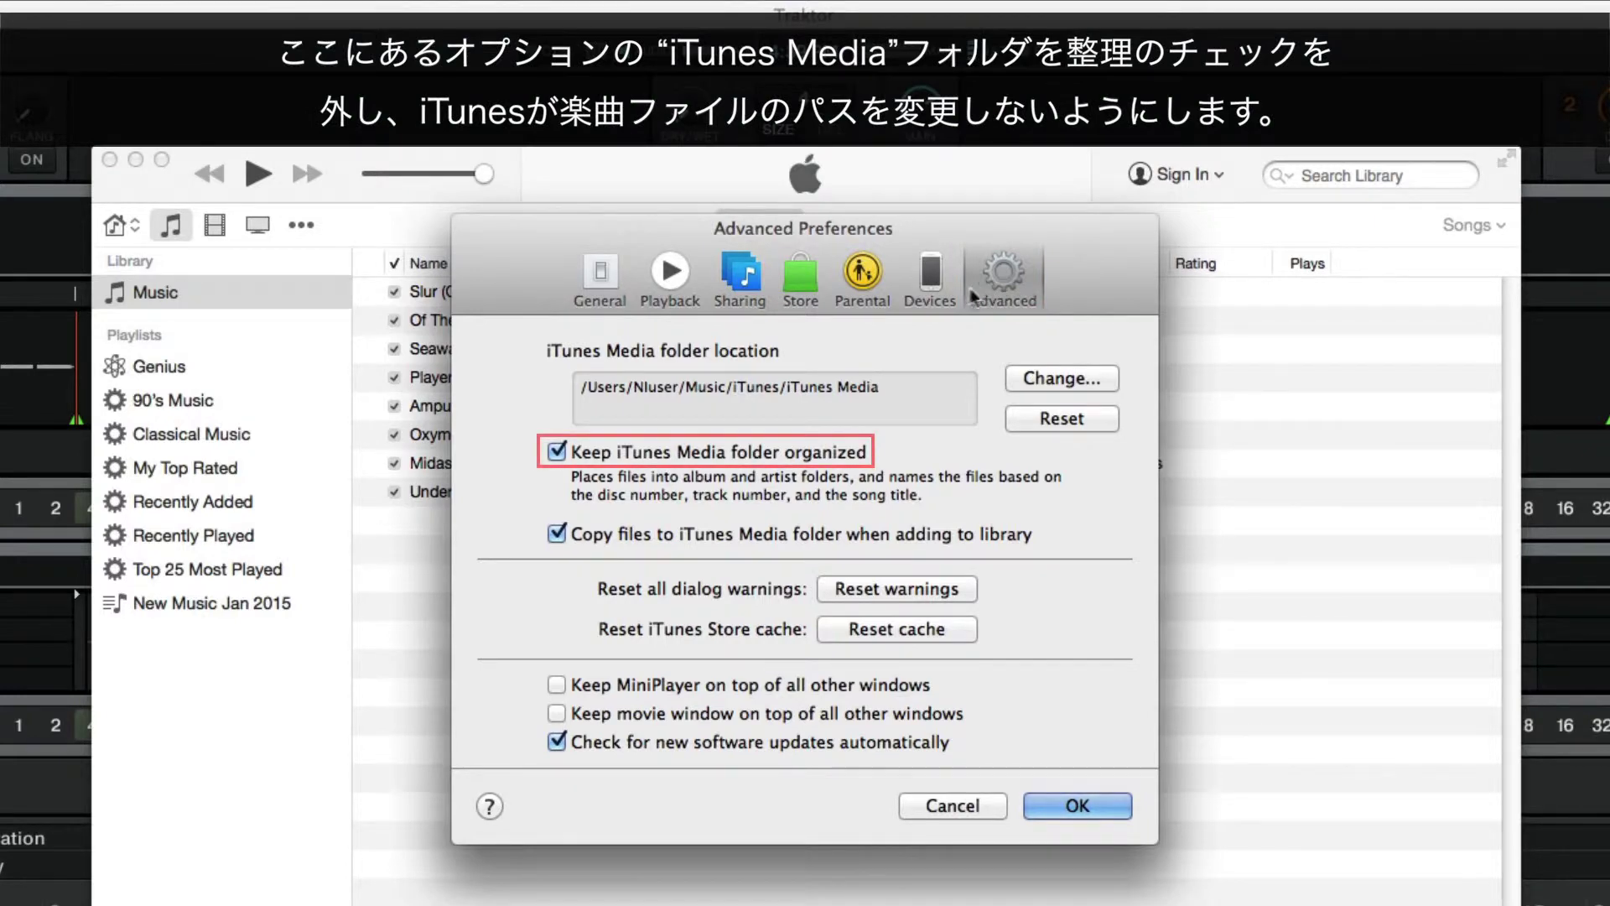
{"action": "left_click", "coordinate": [557, 452]}
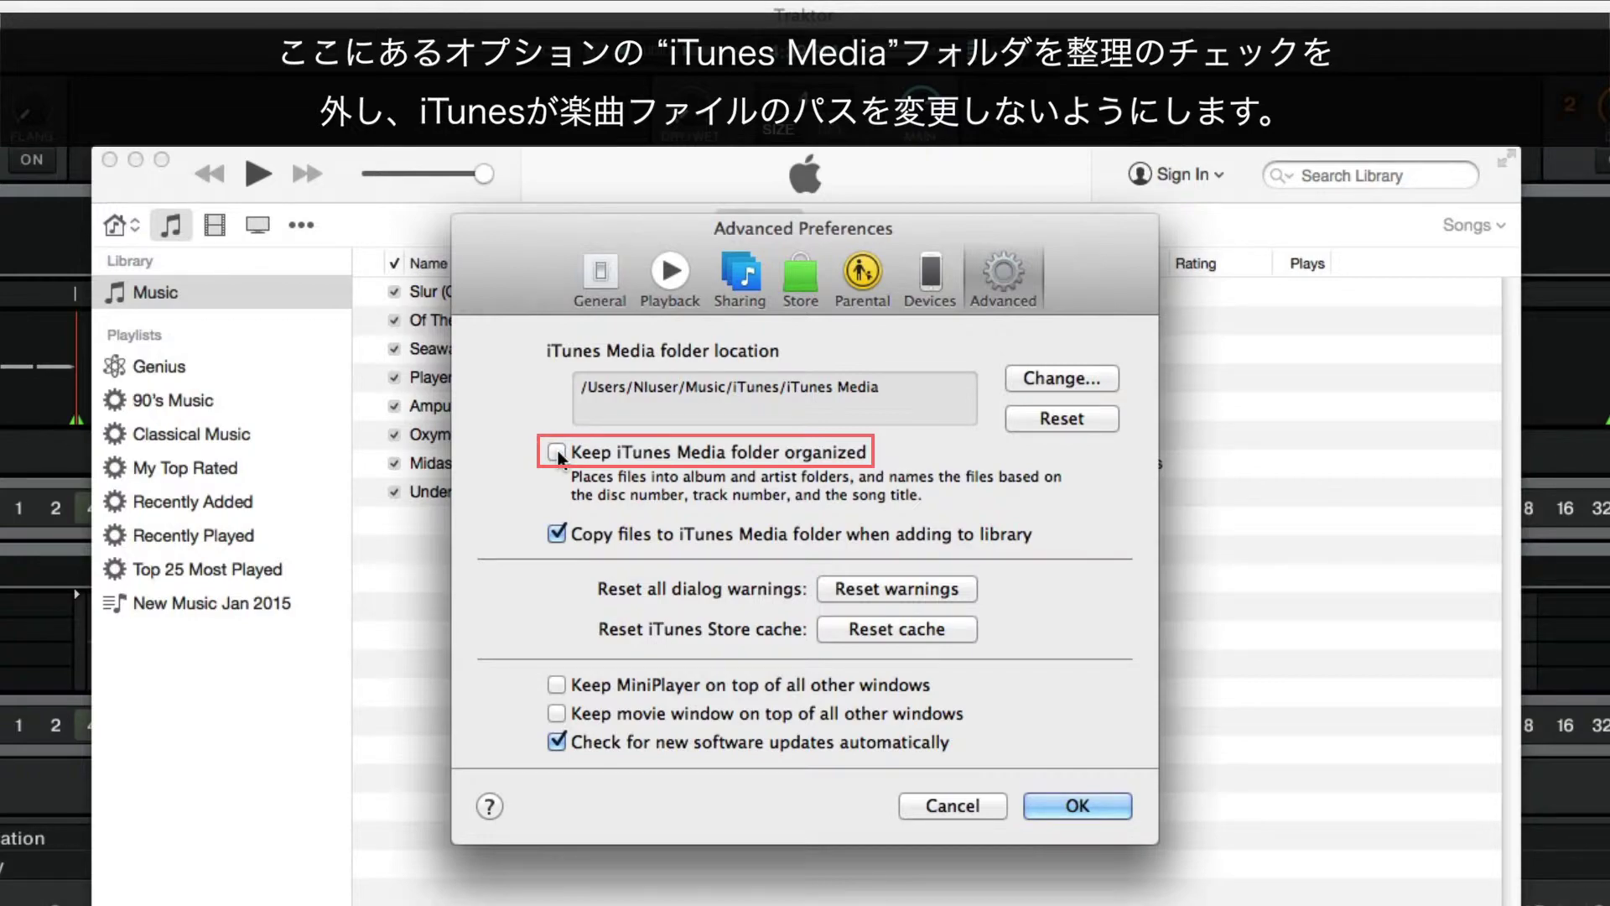
{"action": "left_click", "coordinate": [1077, 805]}
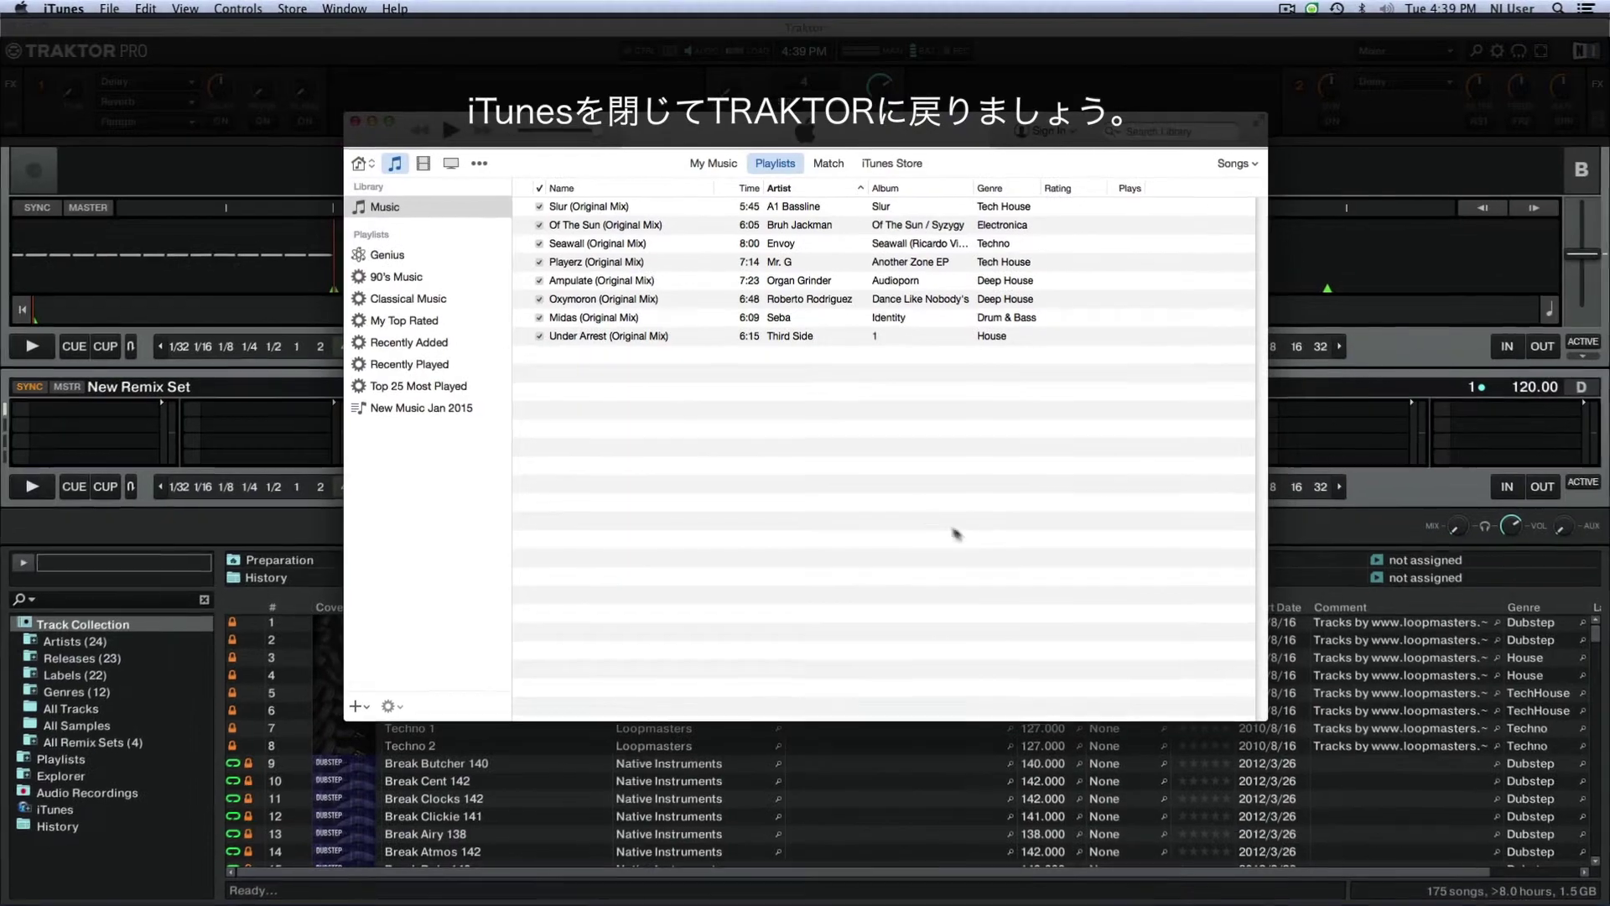
{"action": "left_click", "coordinate": [72, 7]}
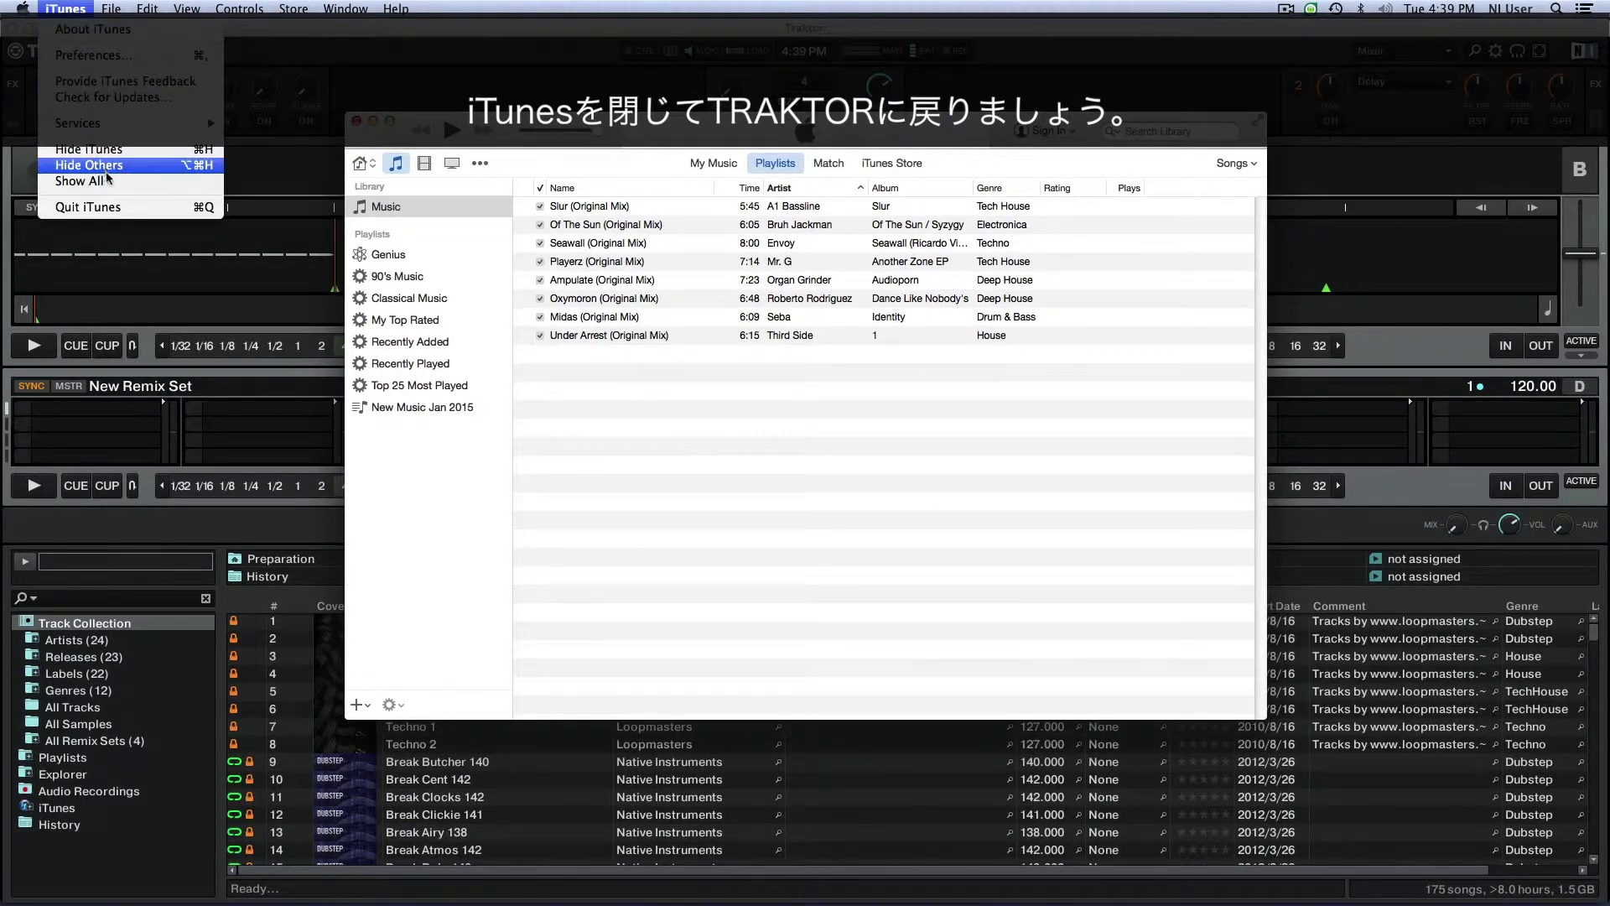
{"action": "left_click", "coordinate": [109, 207]}
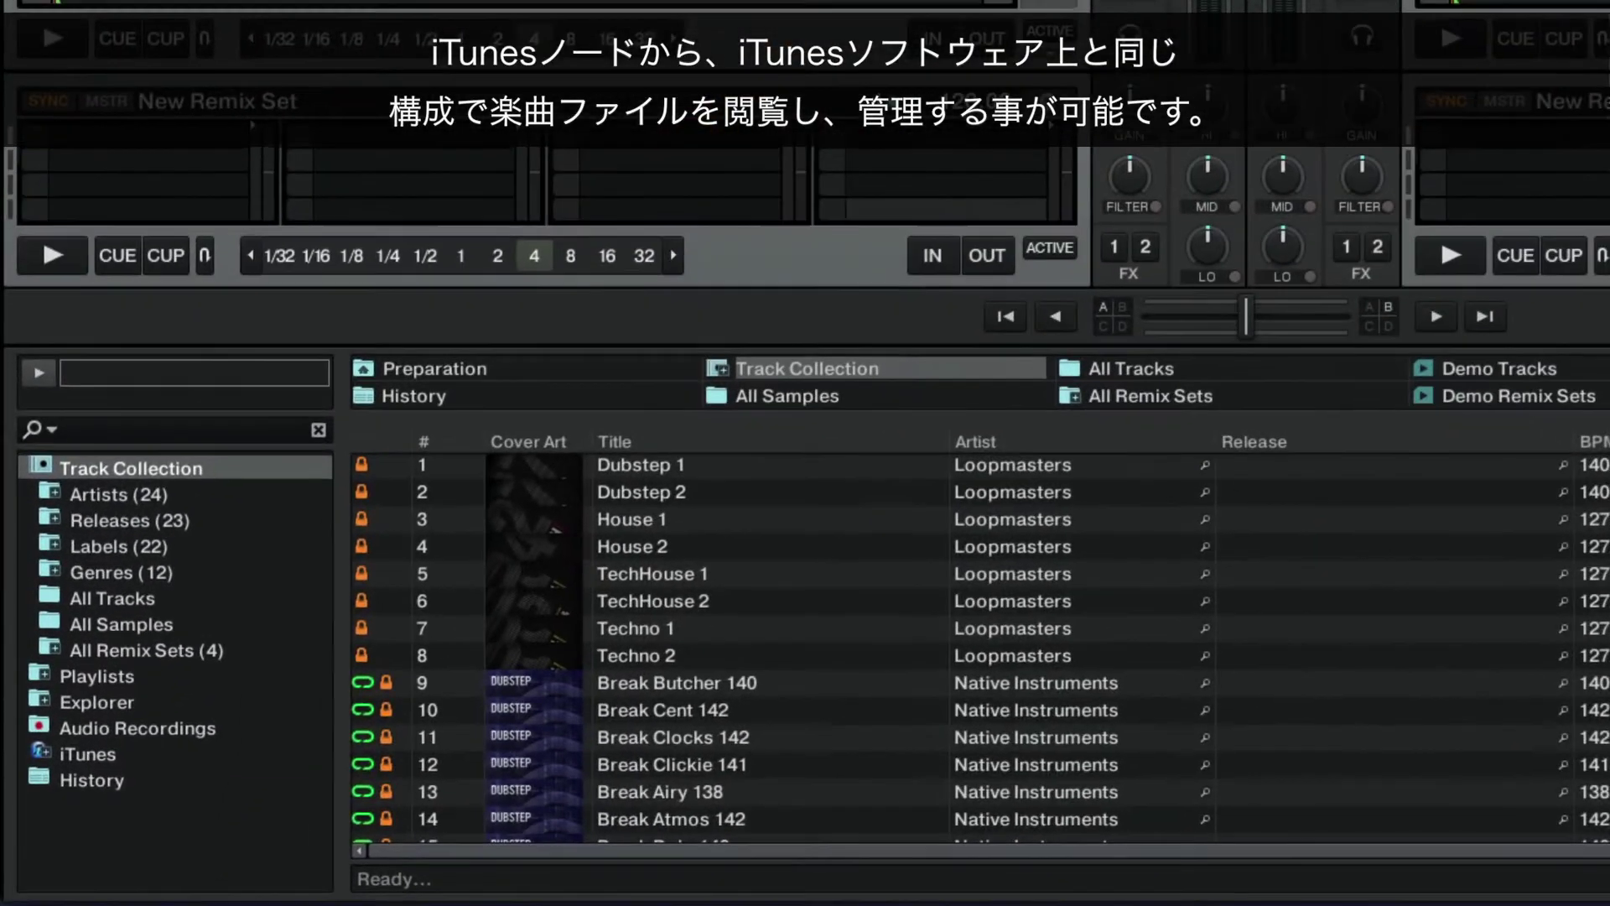
In the iTunes Music list, select Of The Sun, Seawall and Playerz and import them as tracks.
{"action": "left_click", "coordinate": [46, 757]}
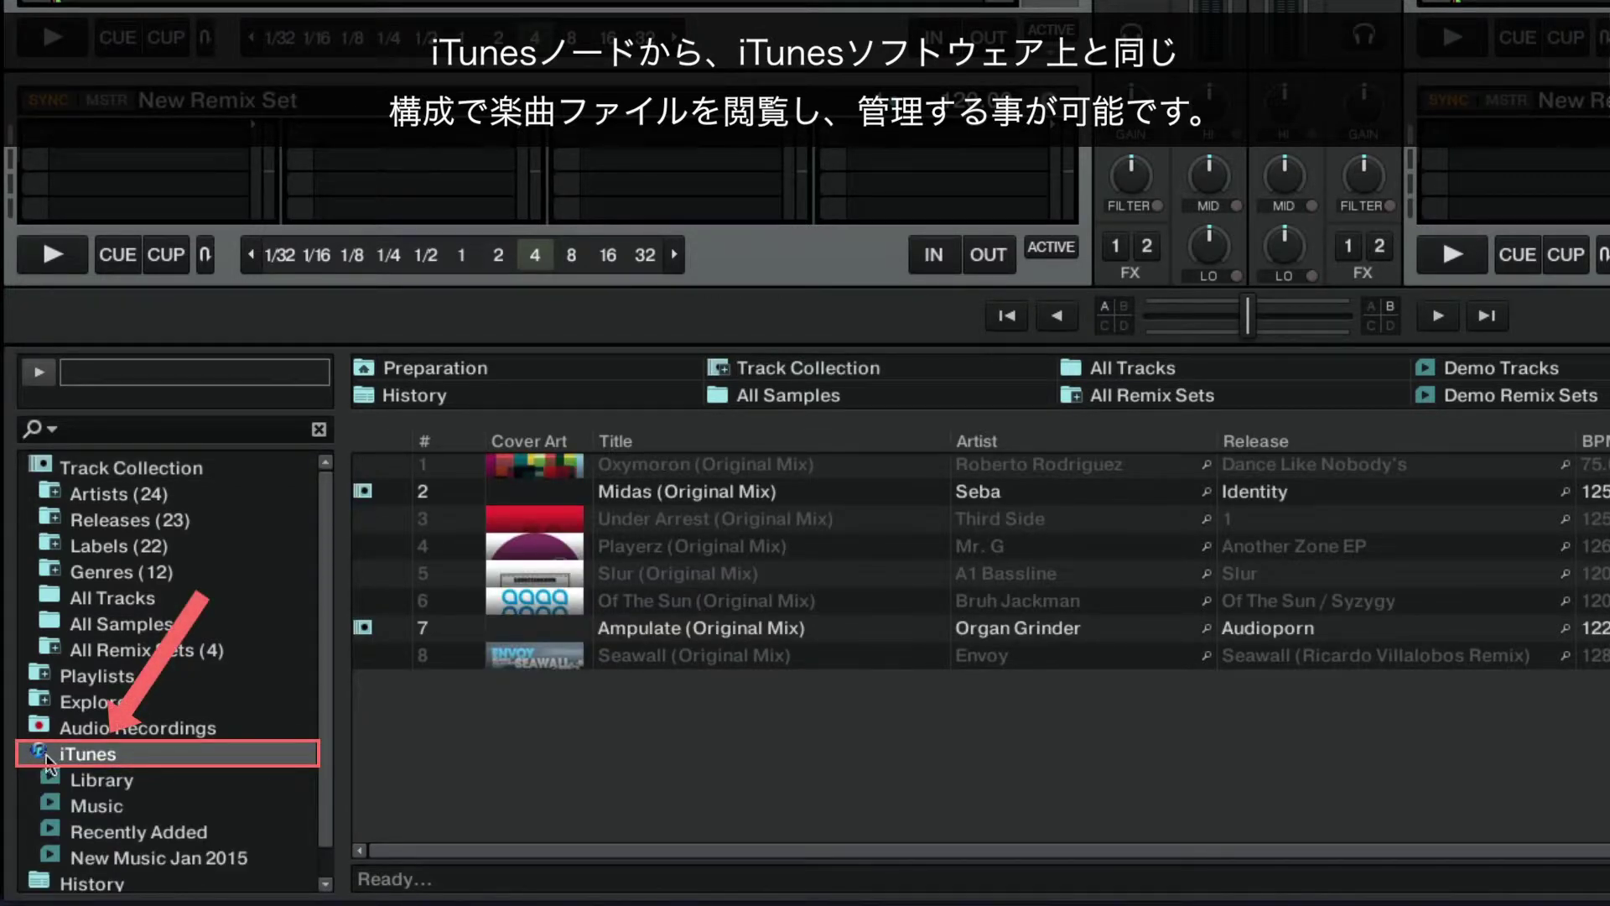
{"action": "left_click", "coordinate": [95, 805]}
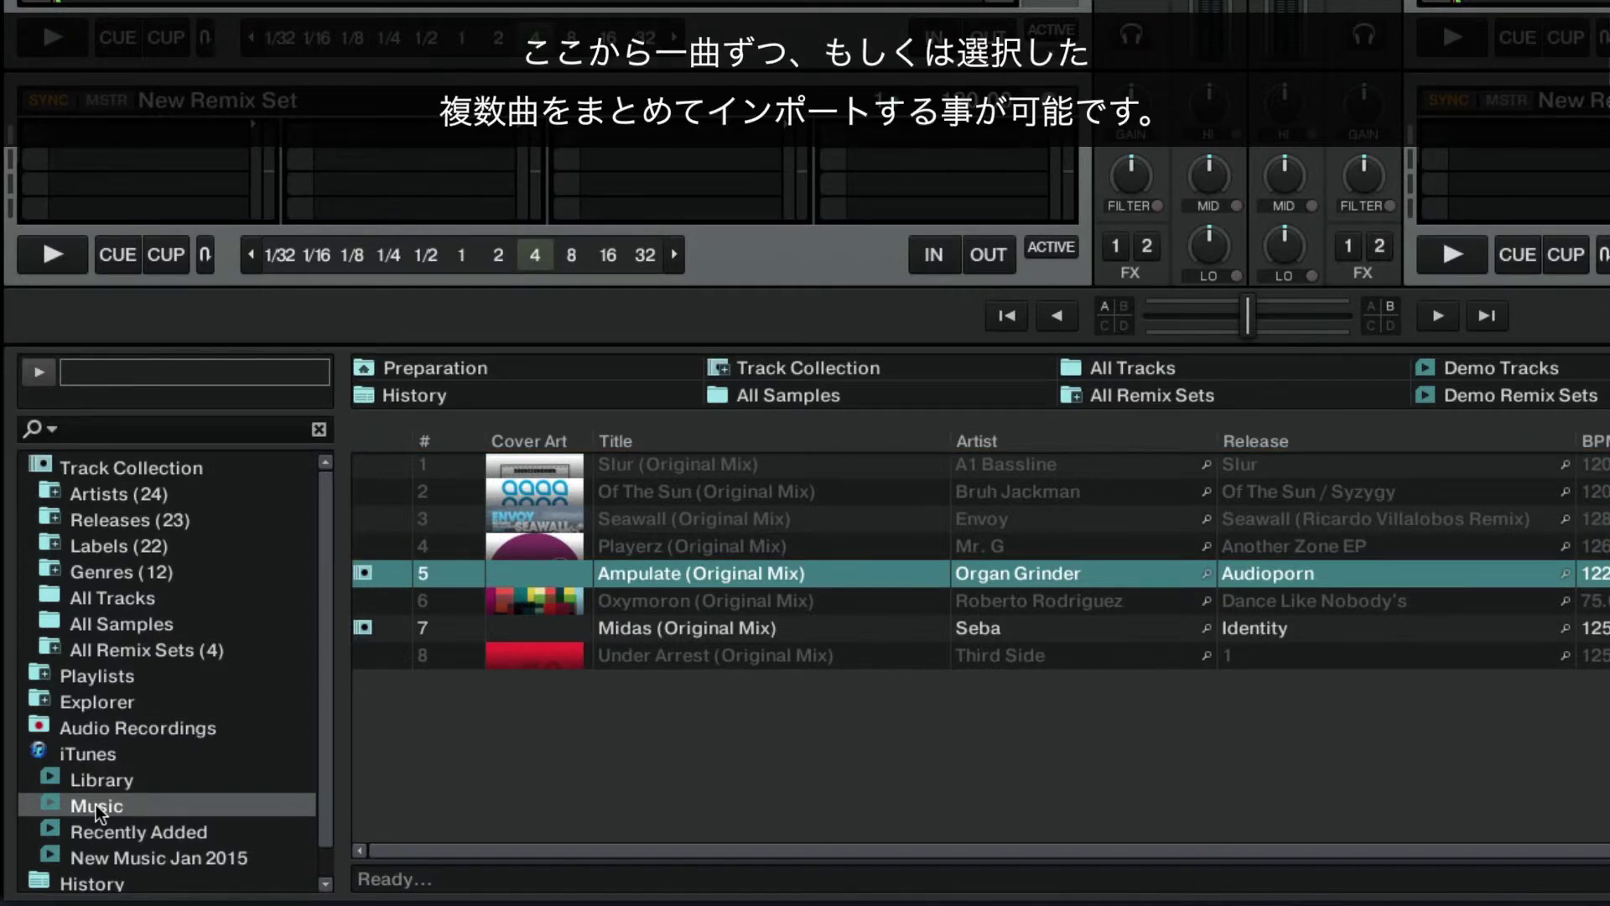
{"action": "left_click", "coordinate": [663, 493]}
{"action": "left_click_drag", "start_coordinate": [662, 493], "coordinate": [665, 546]}
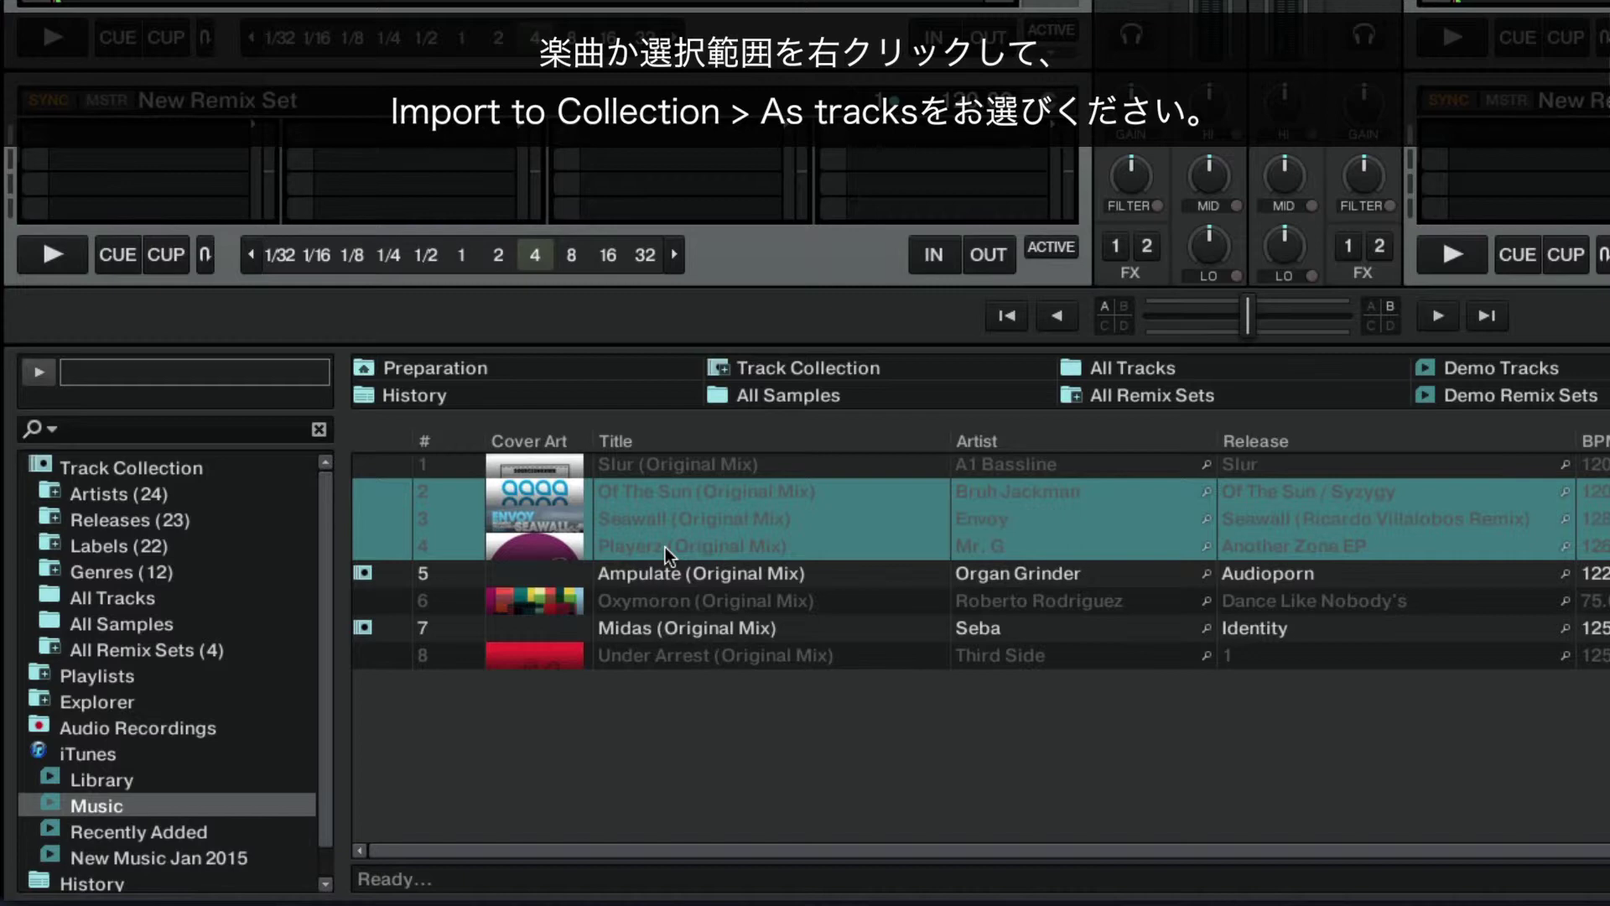
{"action": "right_click", "coordinate": [666, 547]}
{"action": "mouse_move", "coordinate": [686, 560]}
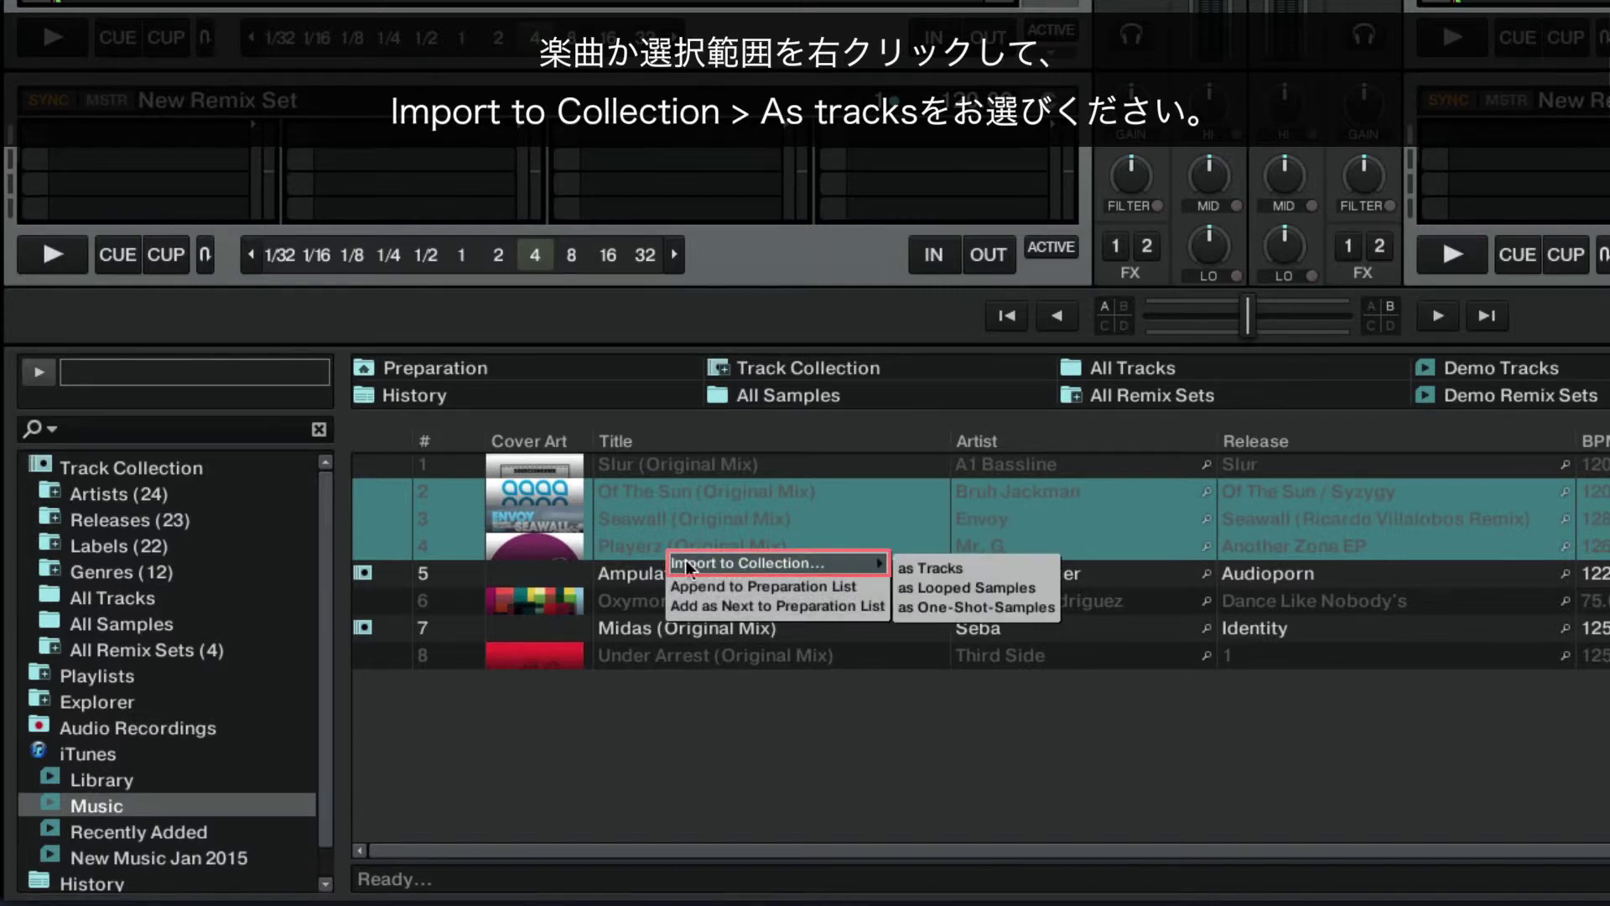
{"action": "left_click", "coordinate": [915, 568]}
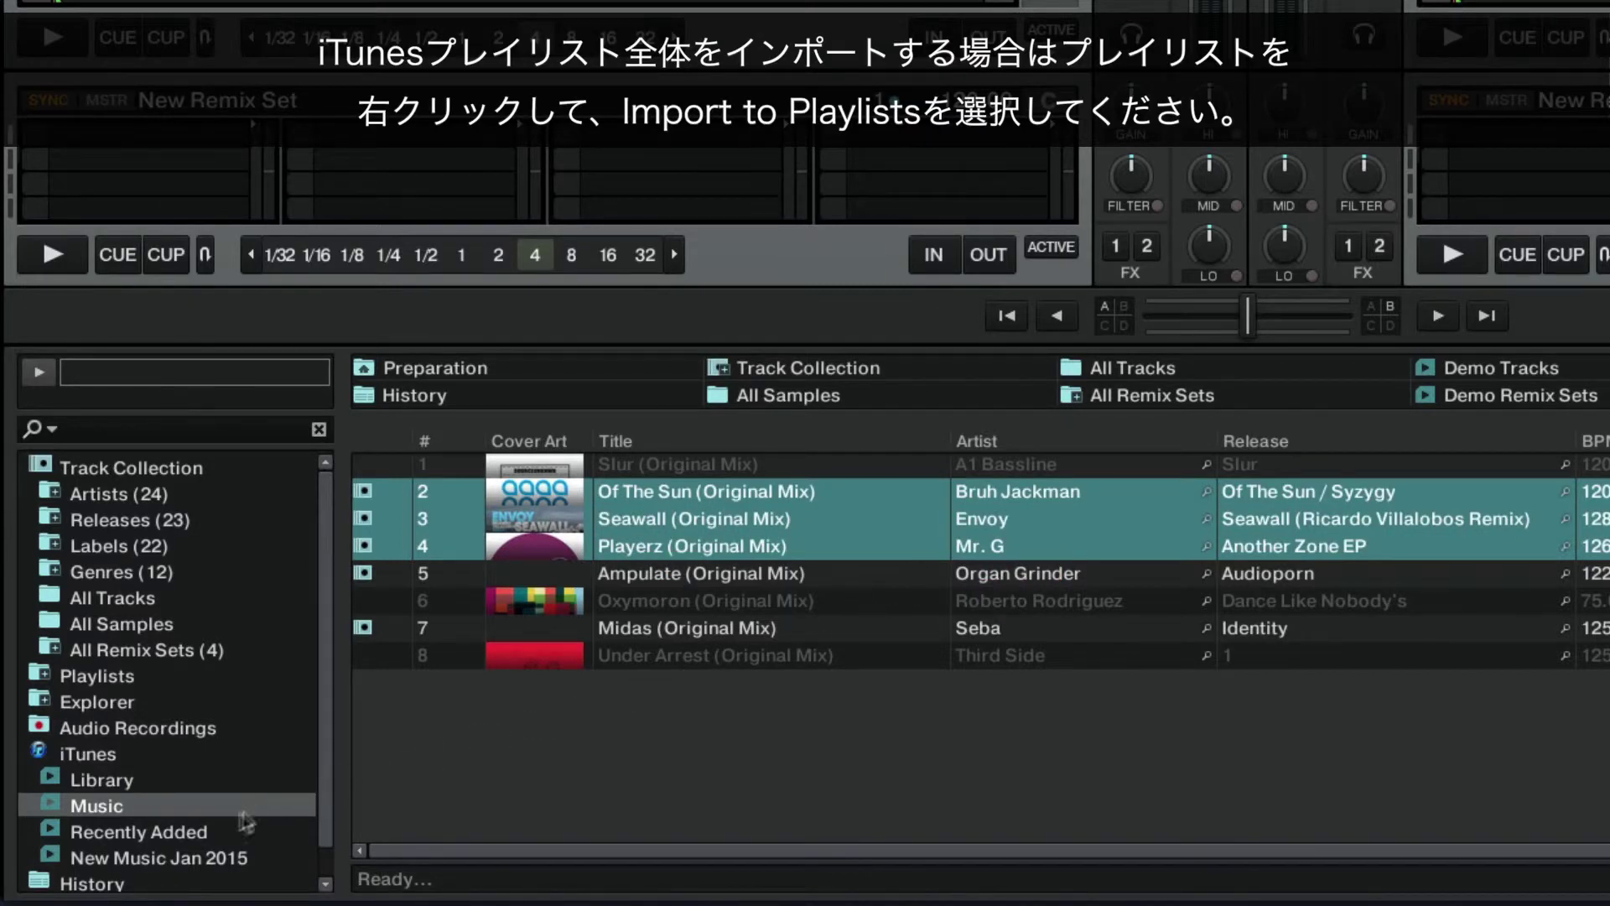
Import the New Music Jan 2015 iTunes playlist into Traktor playlists under its default name.
{"action": "left_click", "coordinate": [184, 859]}
{"action": "right_click", "coordinate": [186, 864]}
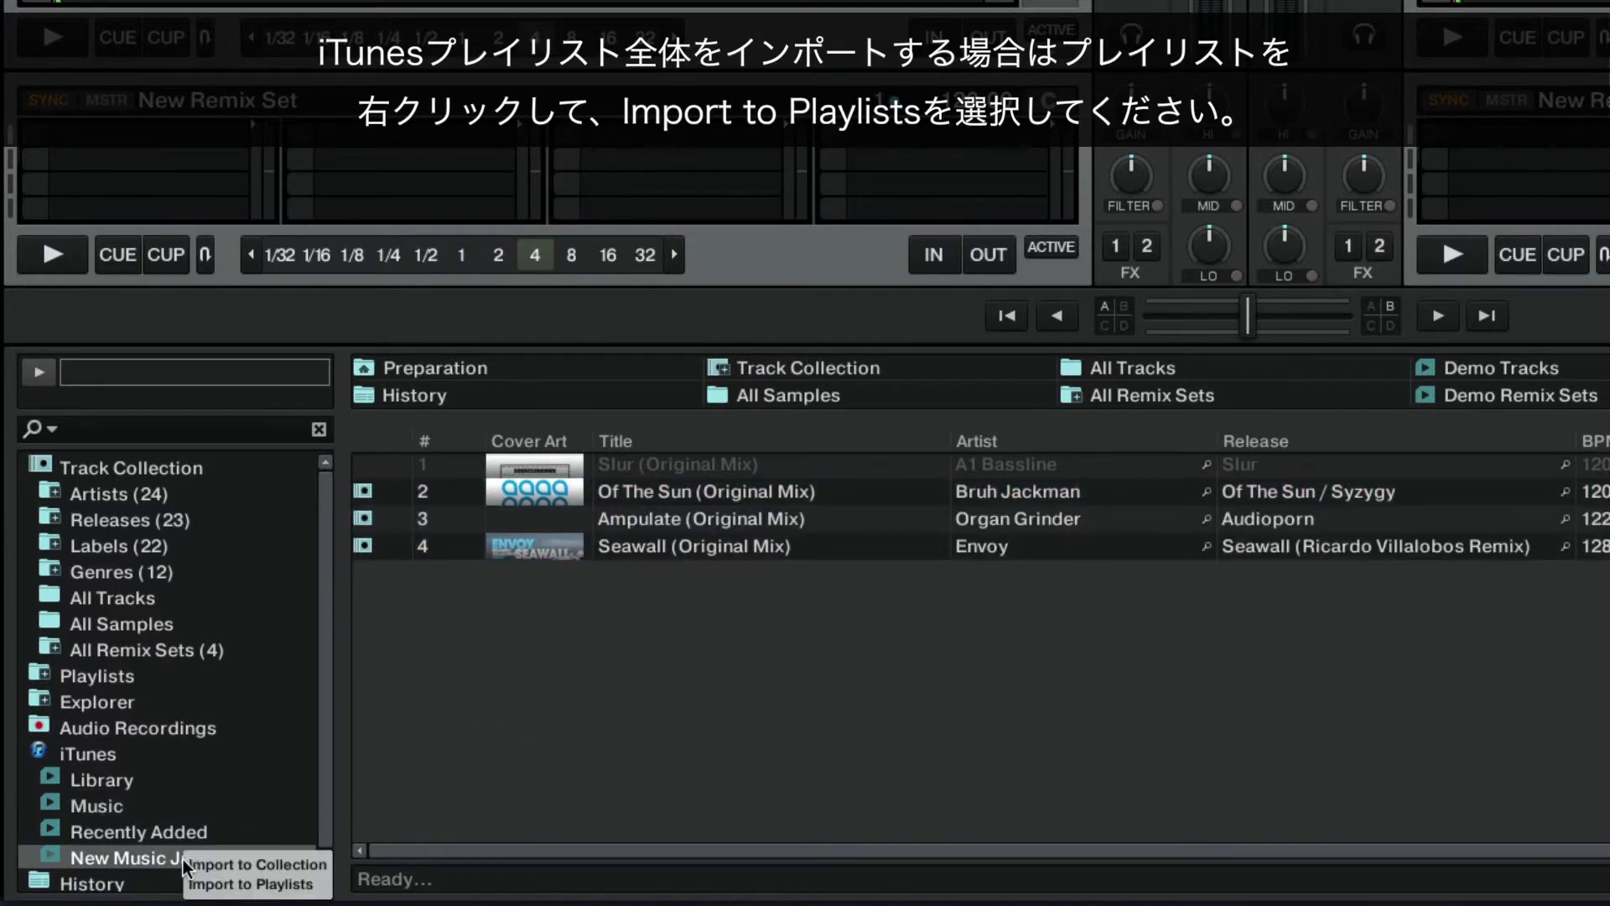
{"action": "left_click", "coordinate": [224, 885]}
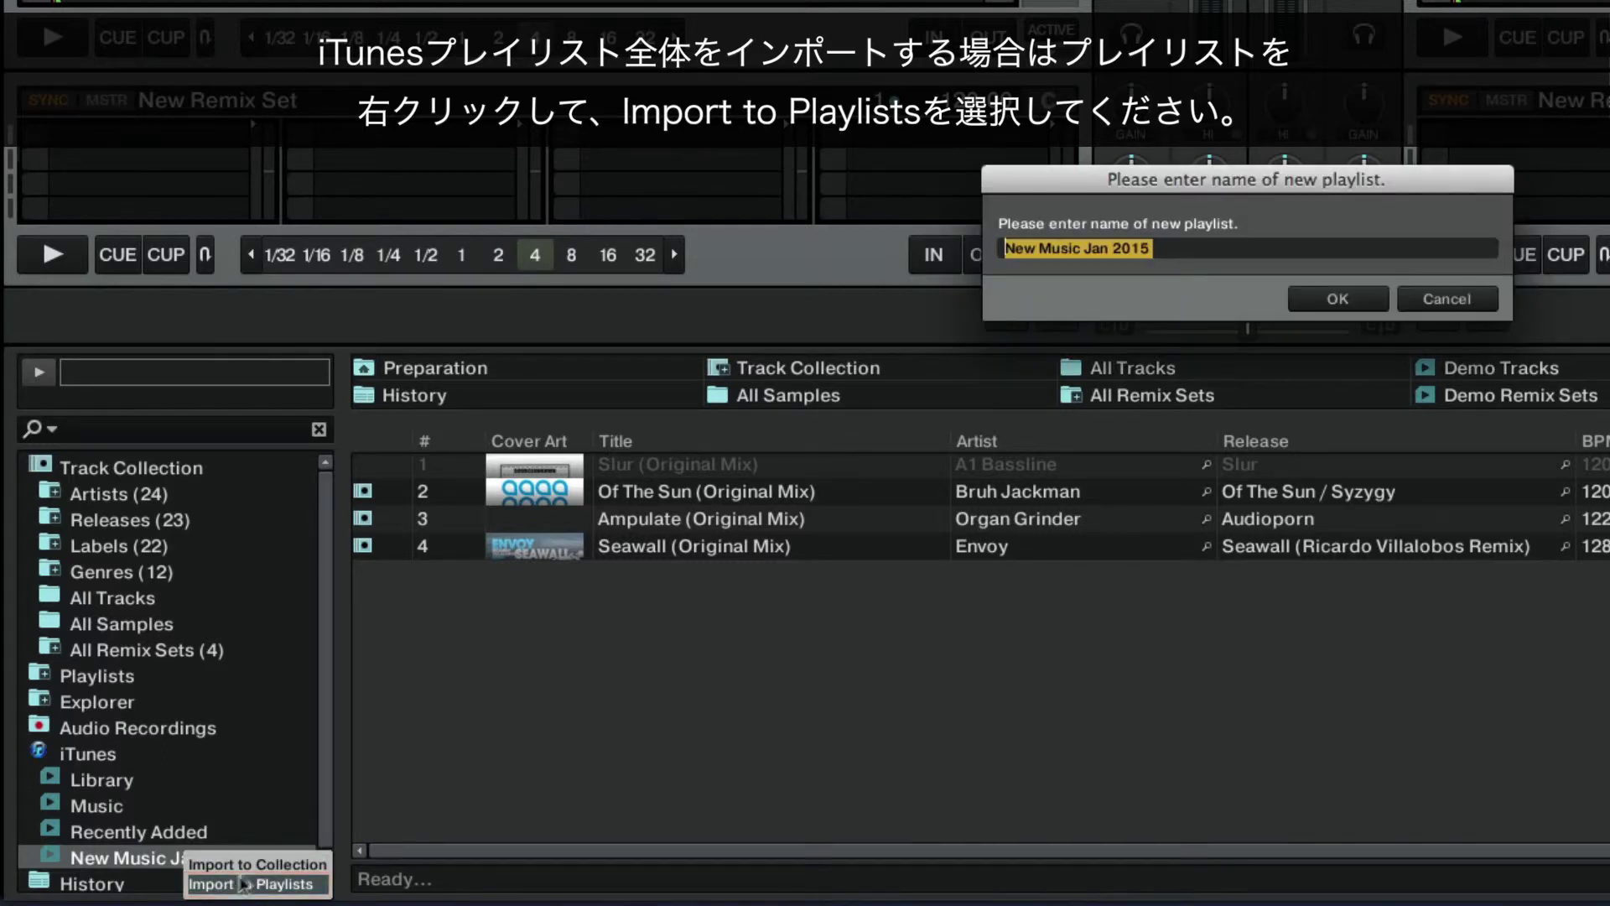
{"action": "left_click", "coordinate": [1318, 299]}
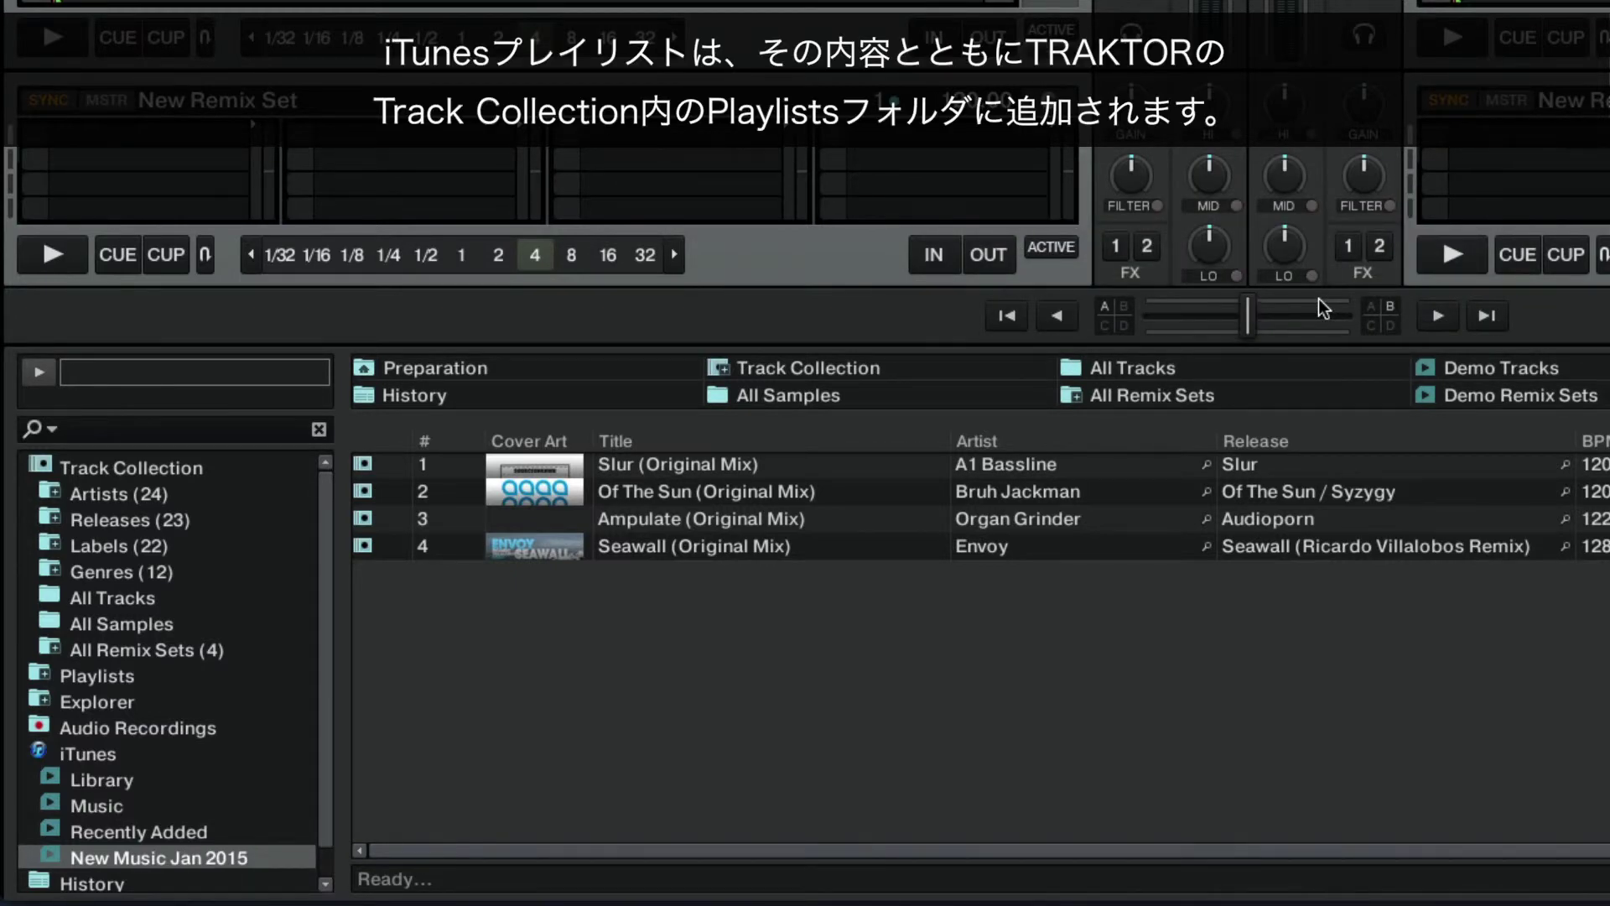
{"action": "left_click", "coordinate": [42, 673]}
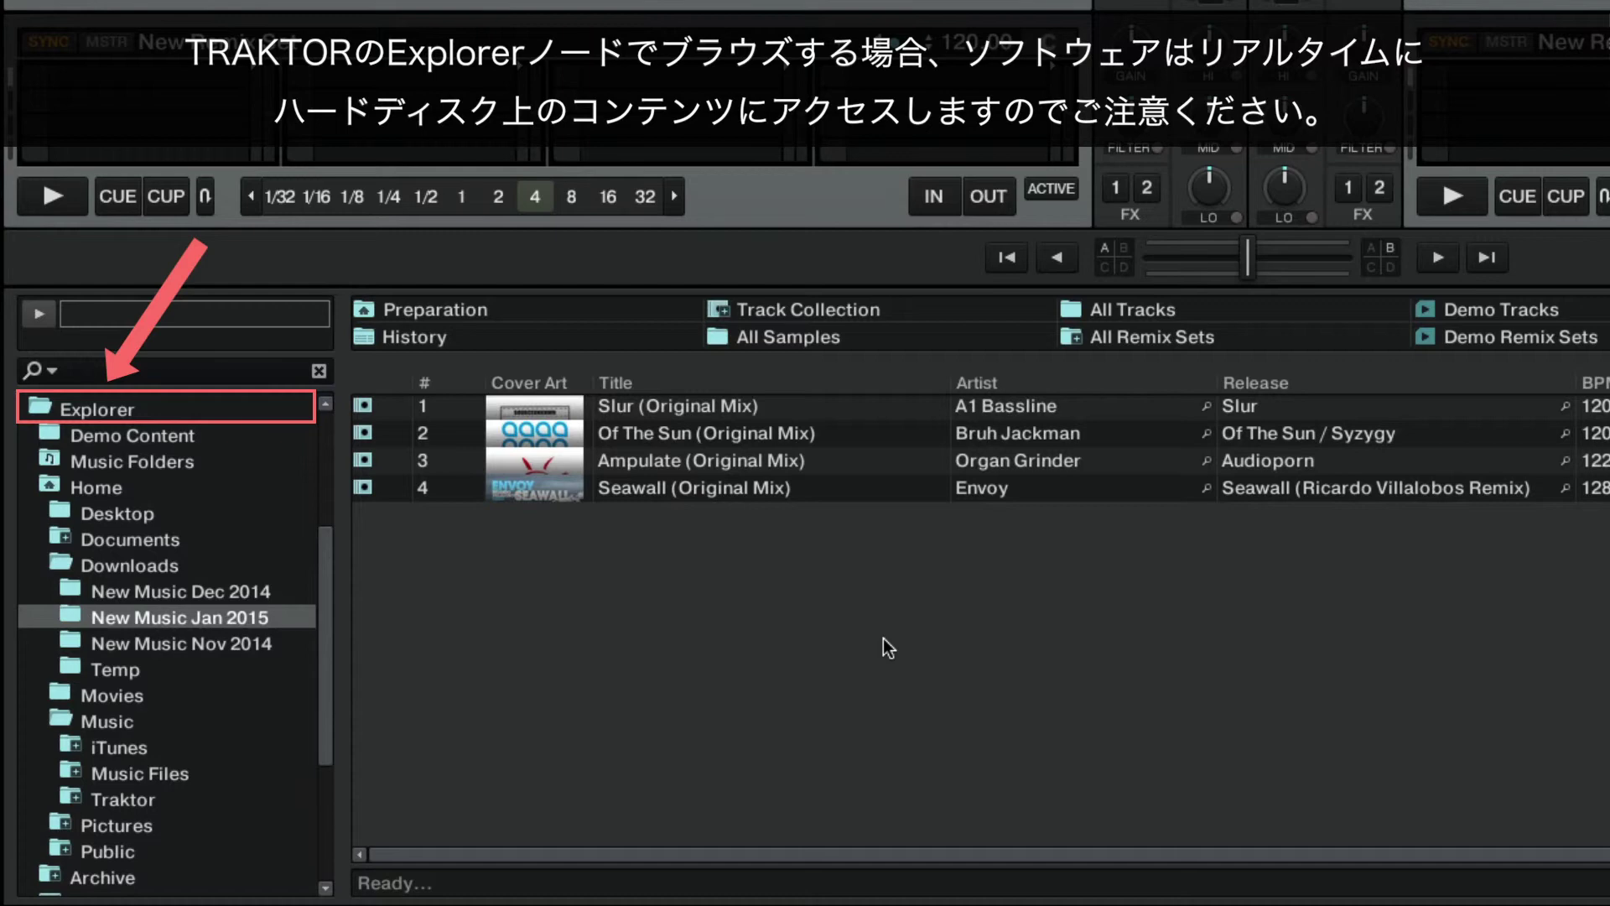
Inspect Midas's metadata and Genre choices in New Music Nov 2014, then select Chopping Board and Slur.
{"action": "left_click", "coordinate": [229, 644]}
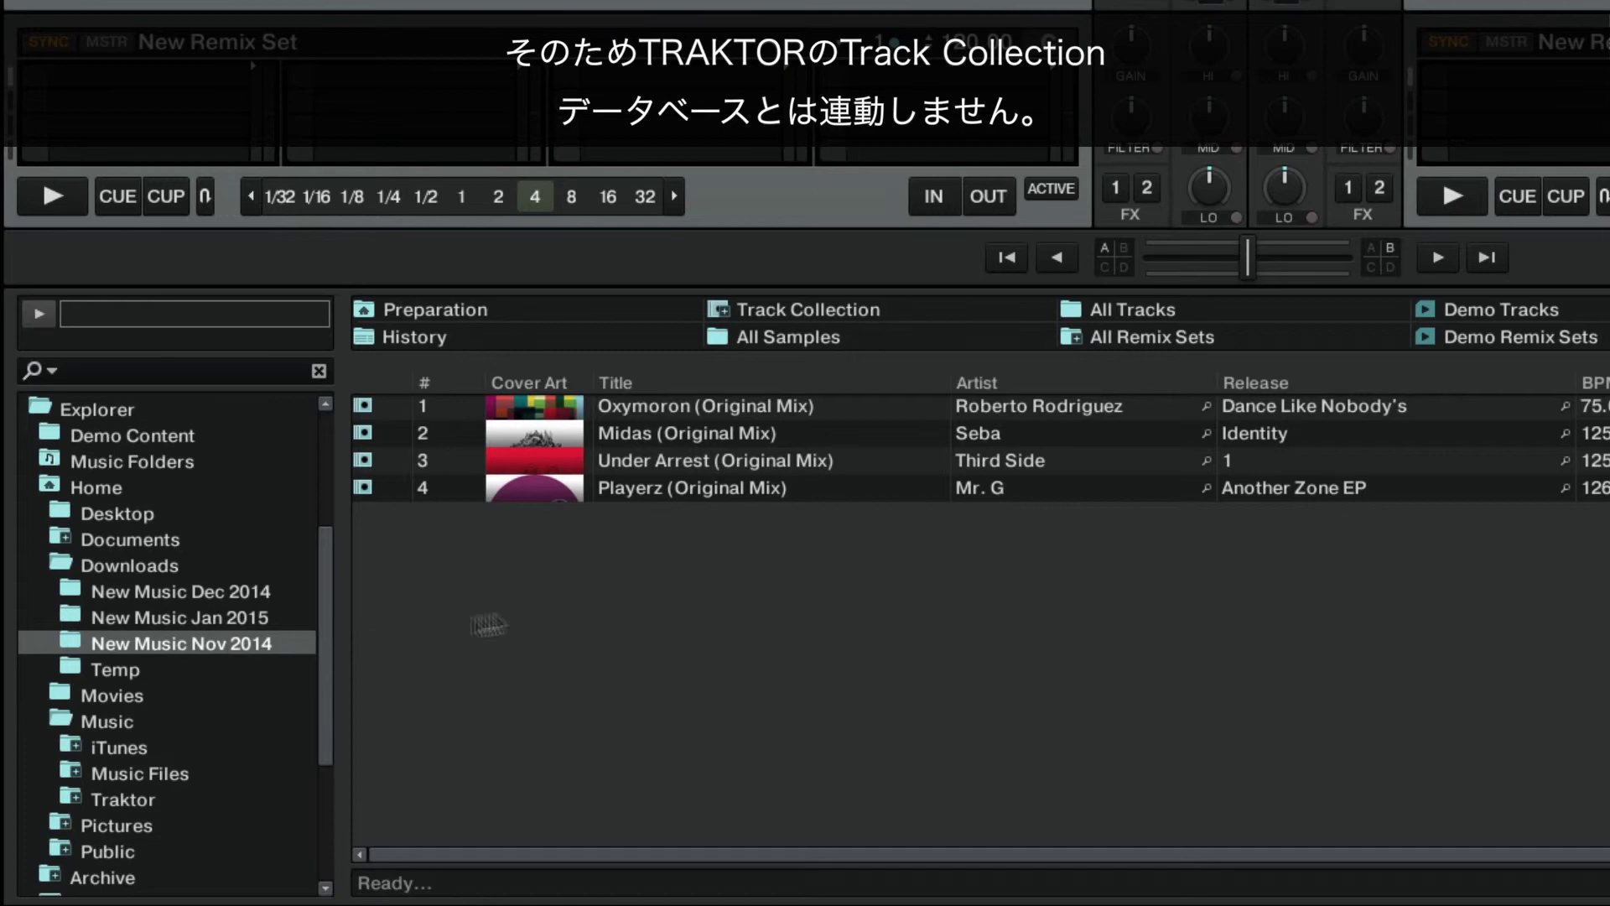
{"action": "right_click", "coordinate": [970, 434]}
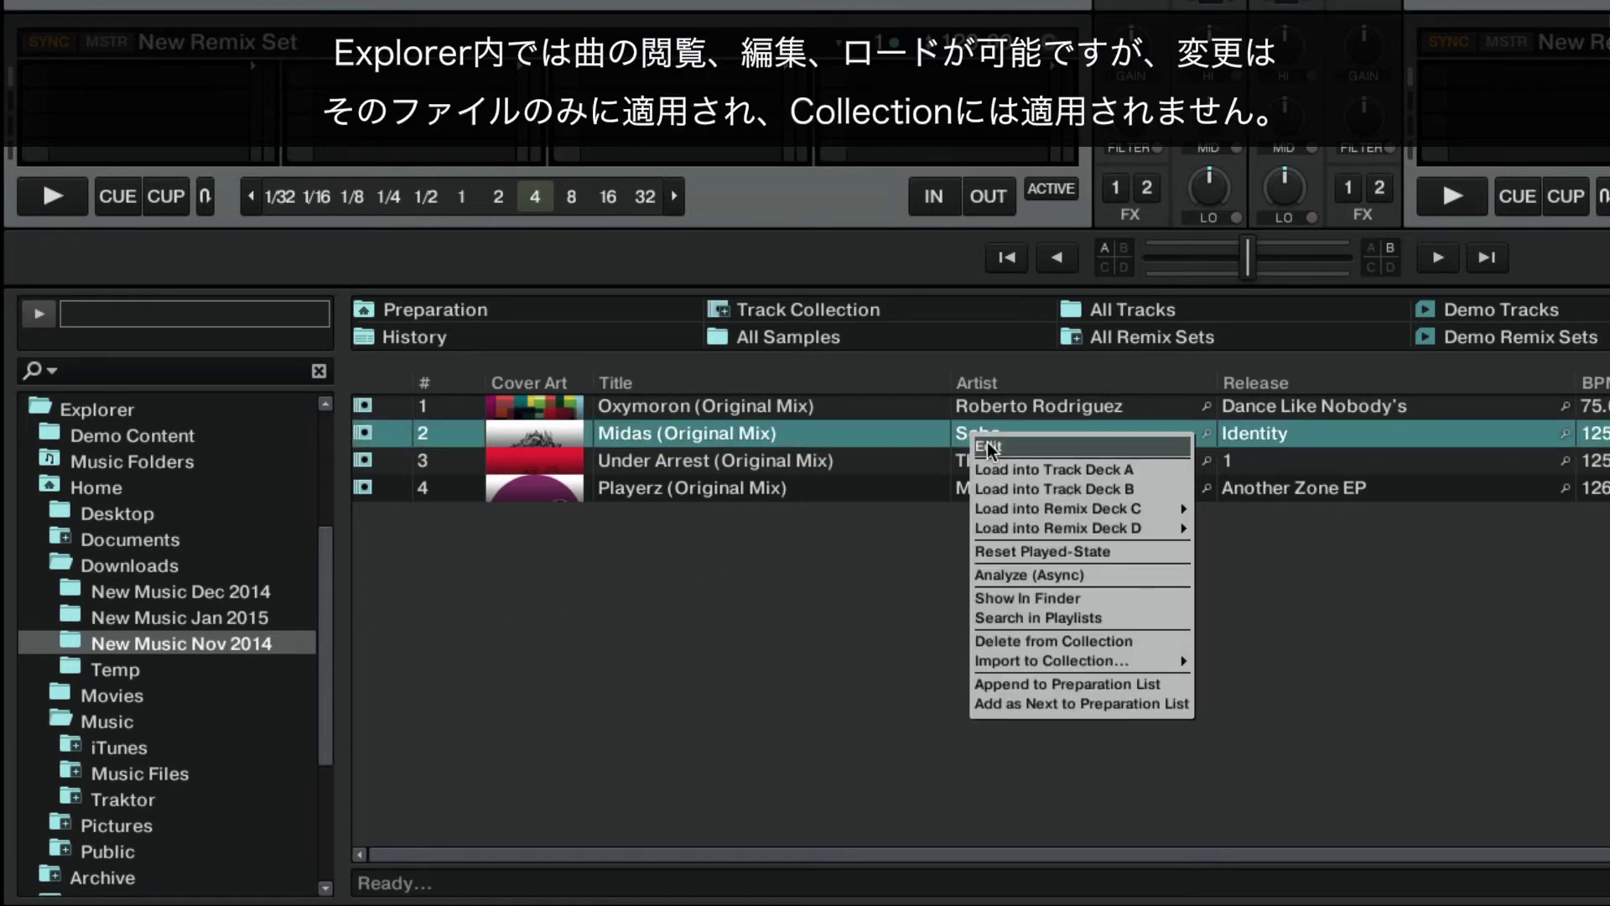
{"action": "left_click", "coordinate": [990, 448]}
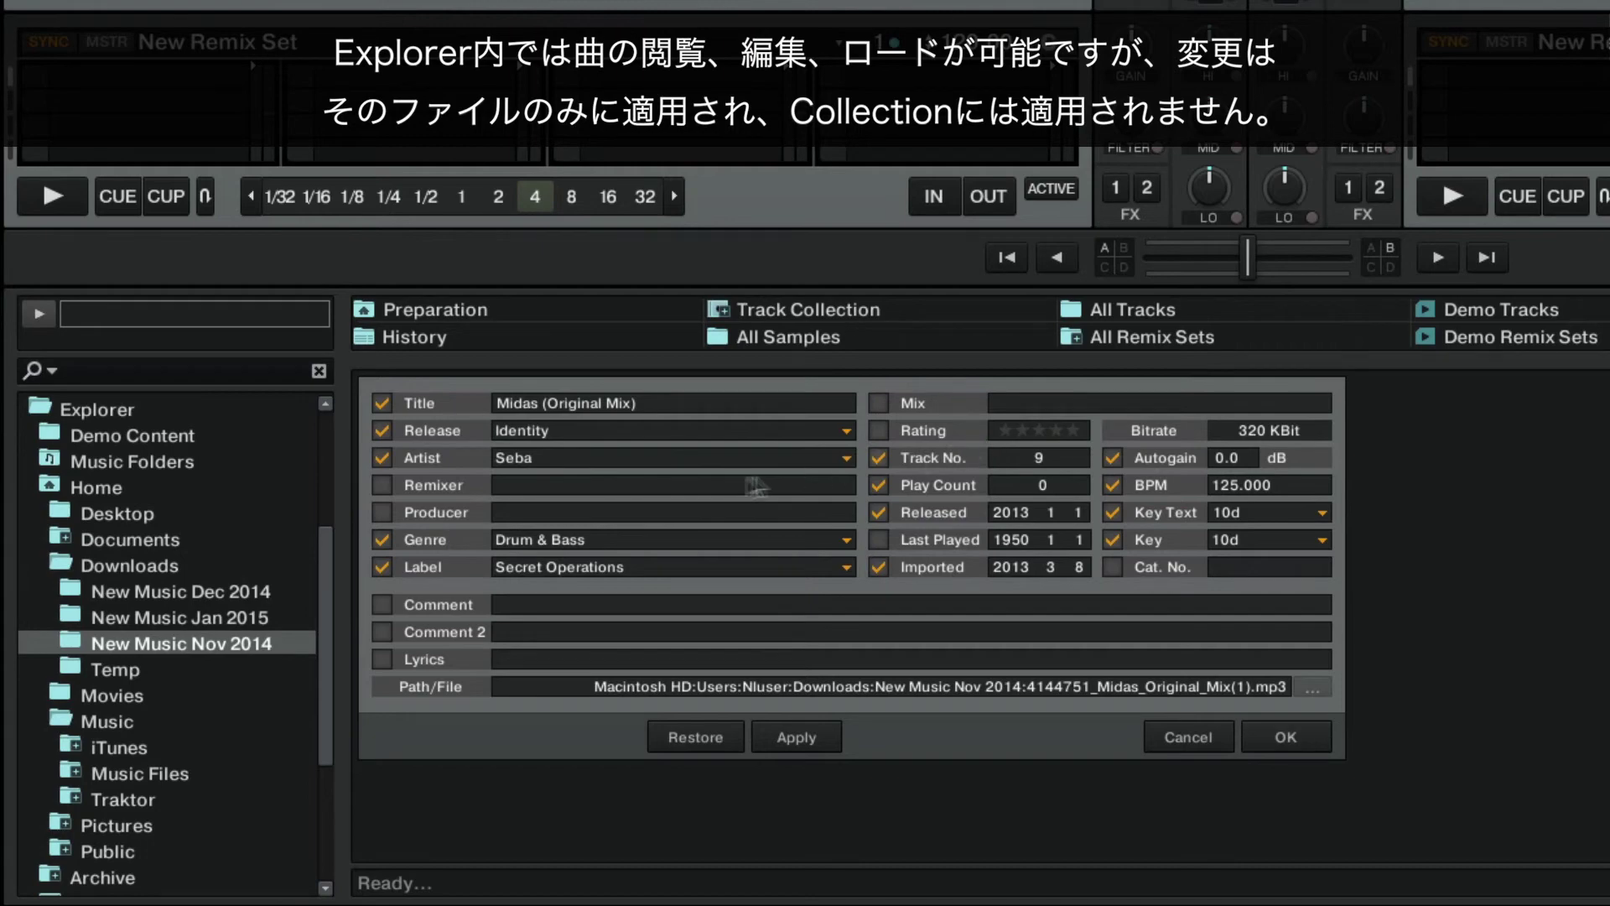
{"action": "left_click", "coordinate": [847, 540]}
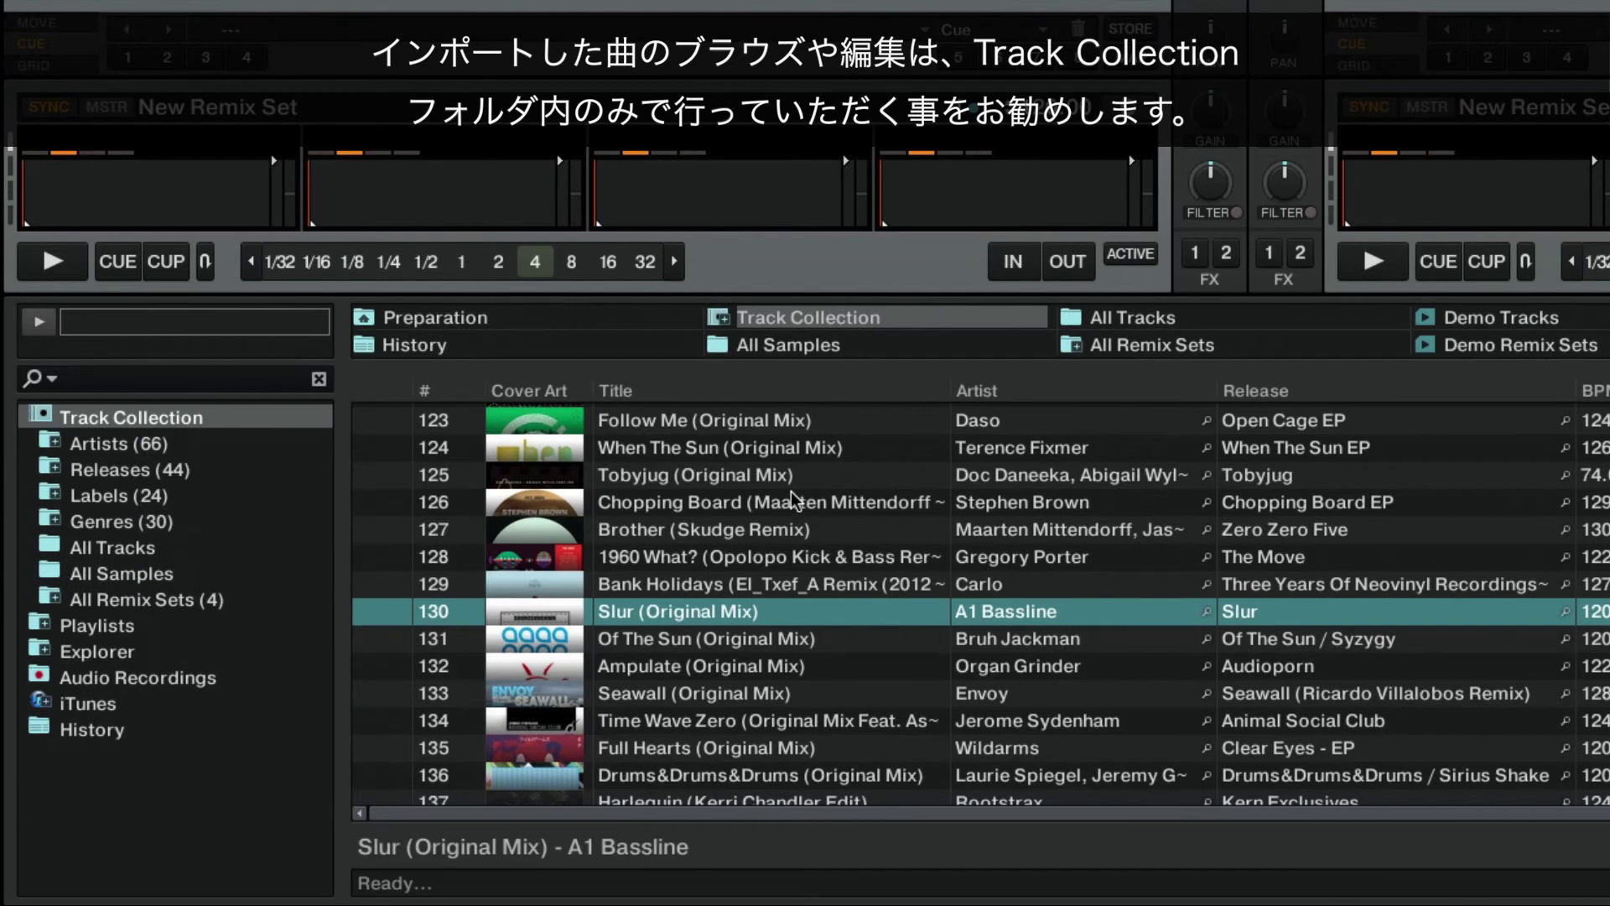
{"action": "left_click", "coordinate": [792, 500]}
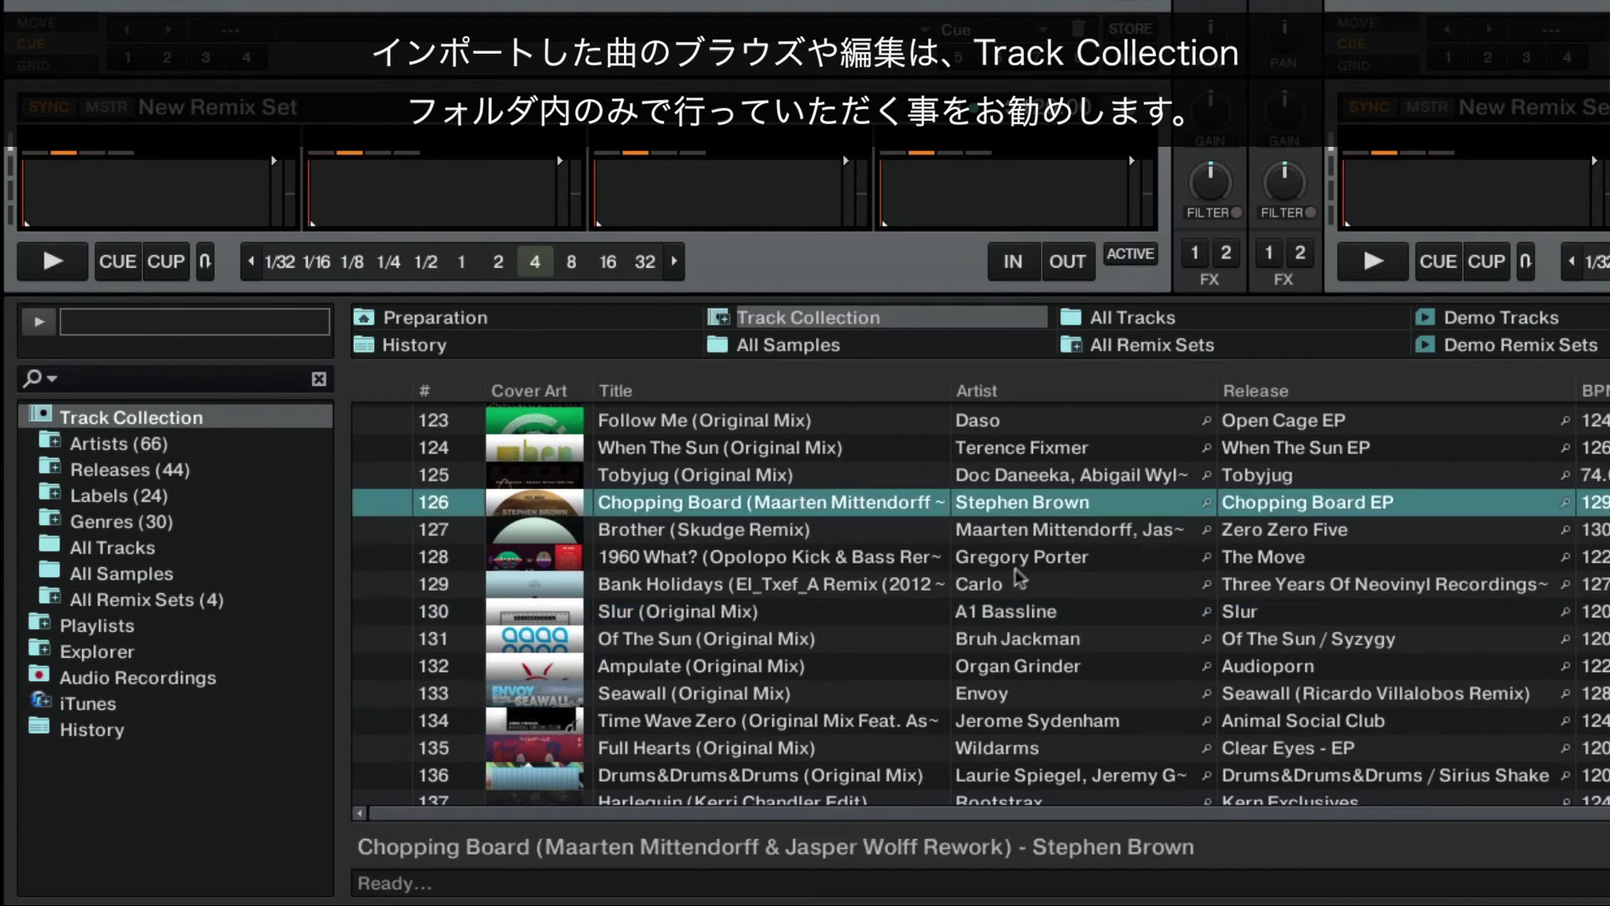
{"action": "left_click", "coordinate": [1013, 617]}
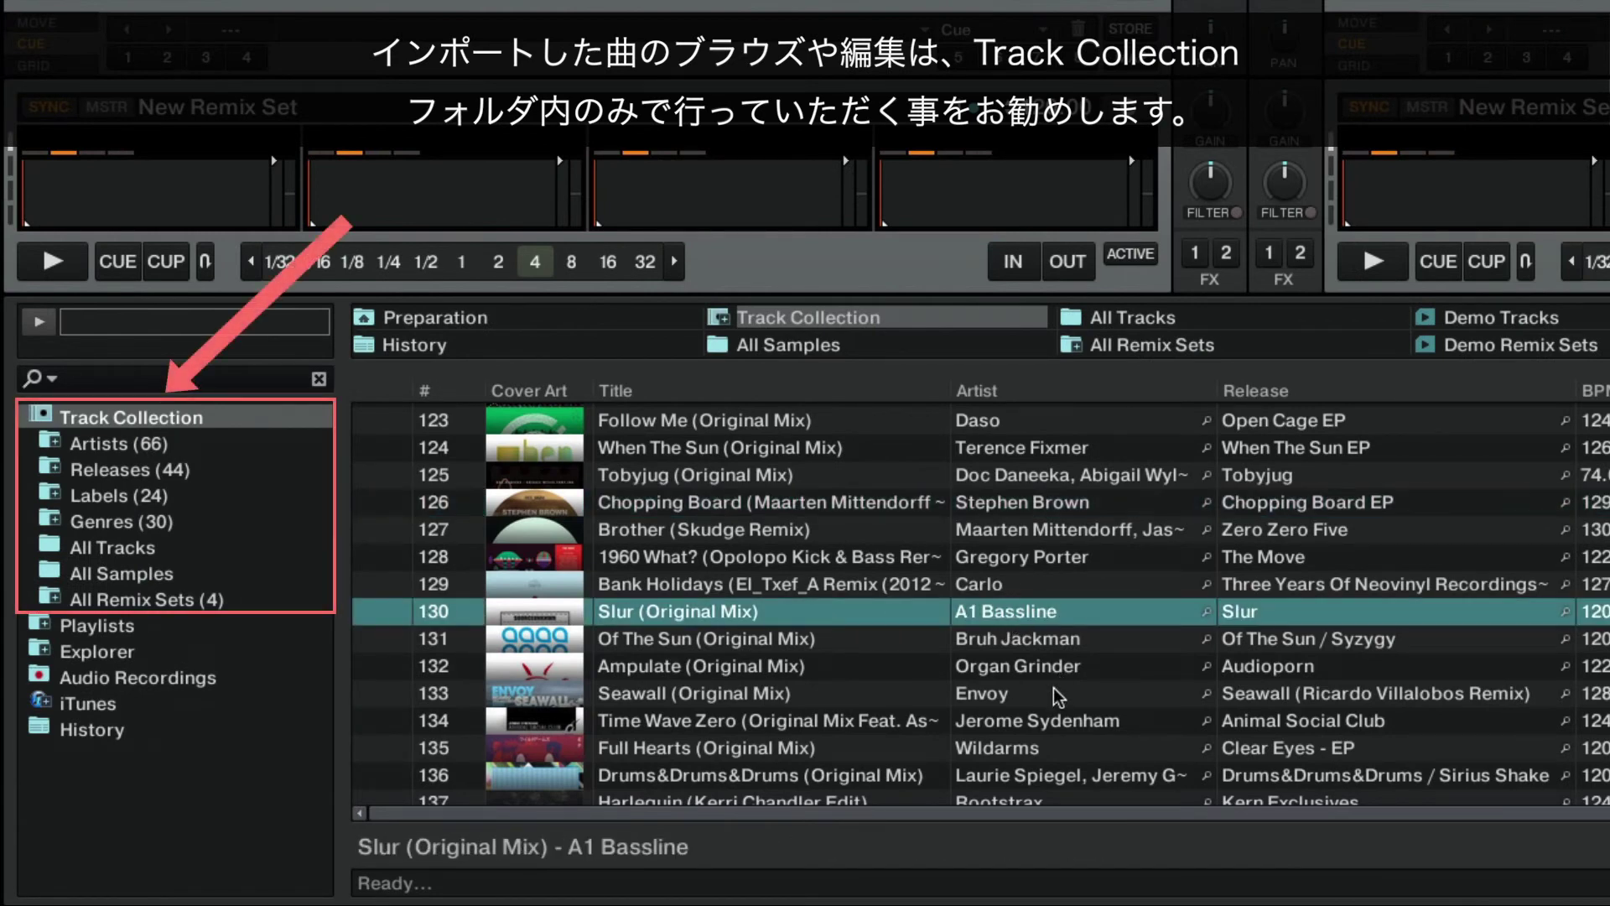